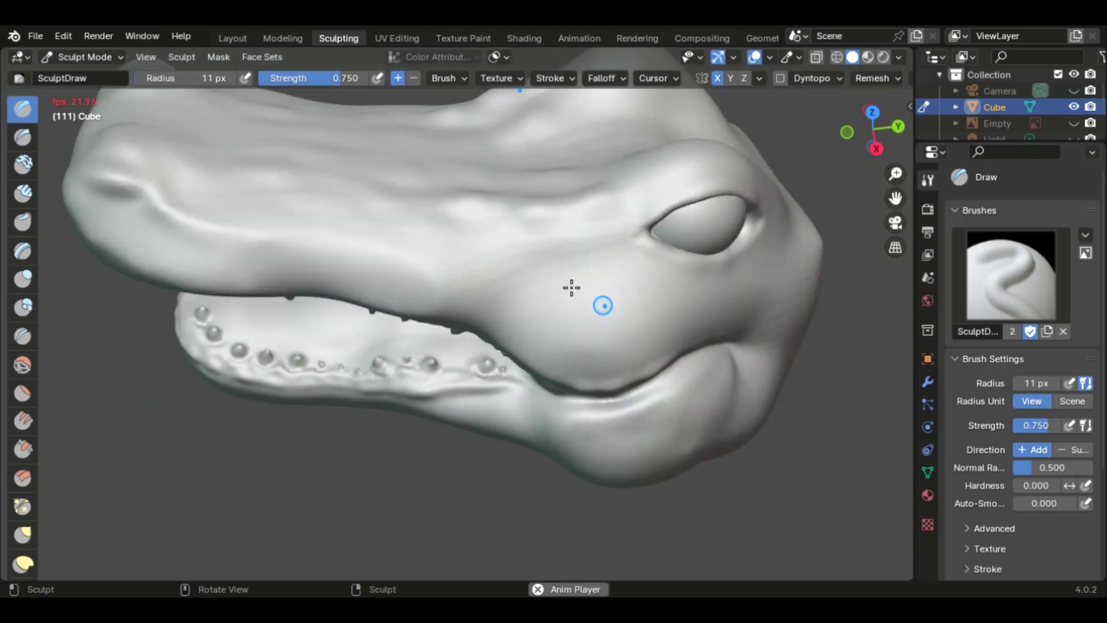
Resize the sculpting brush, then switch to the Sculpting workspace with the default cube.
key(f)
click(563, 302)
key(f)
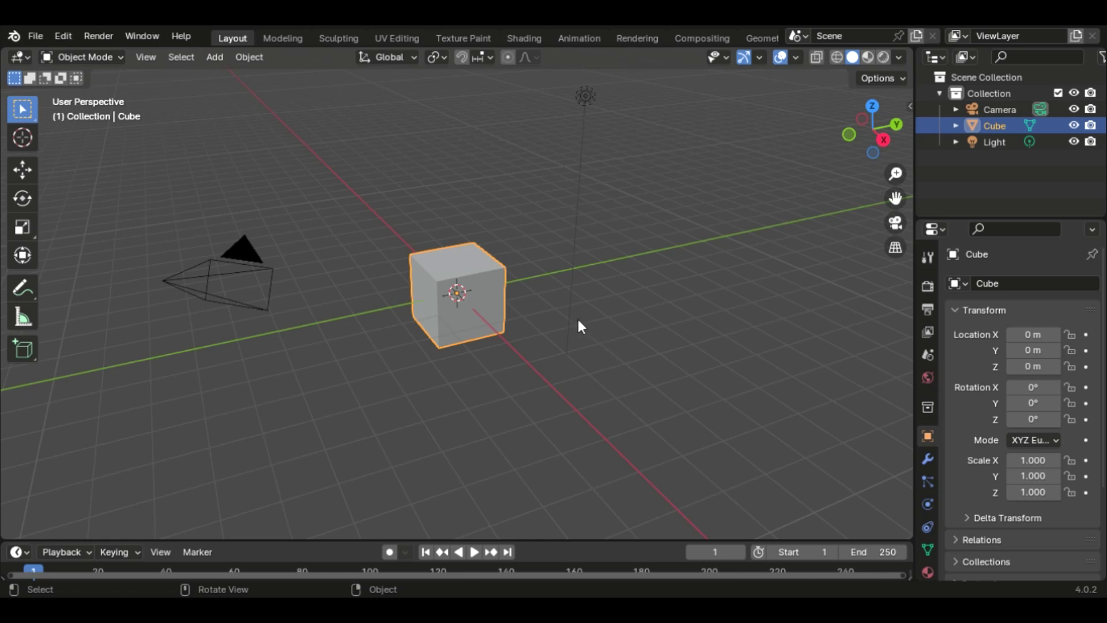
click(344, 39)
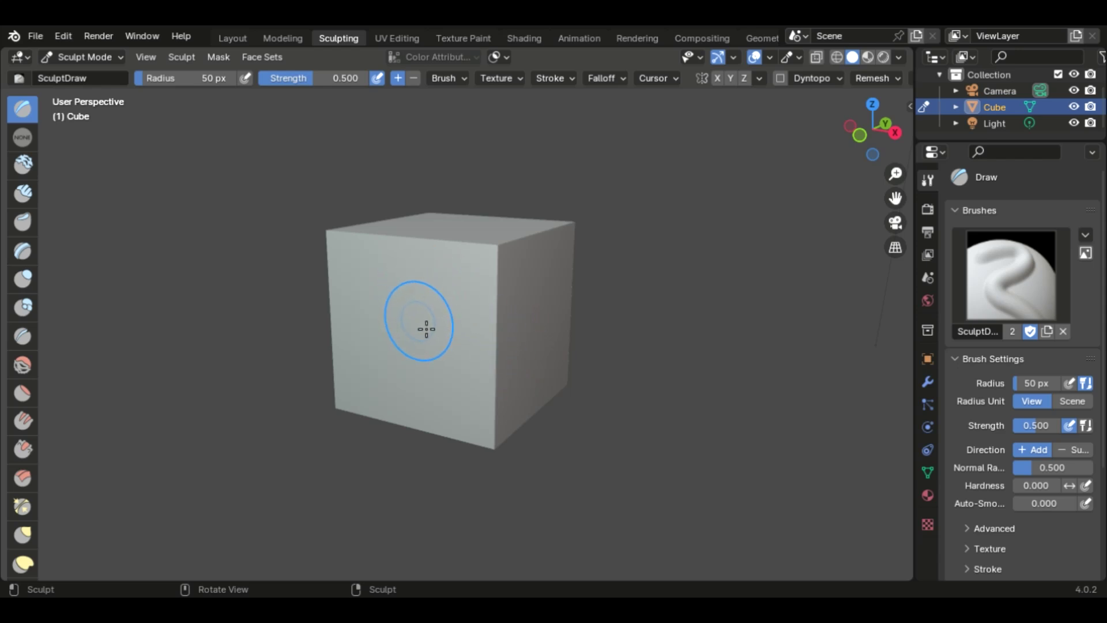
Cancel a stray box gesture and enable the Wireframe viewport overlay on the cube.
key(b)
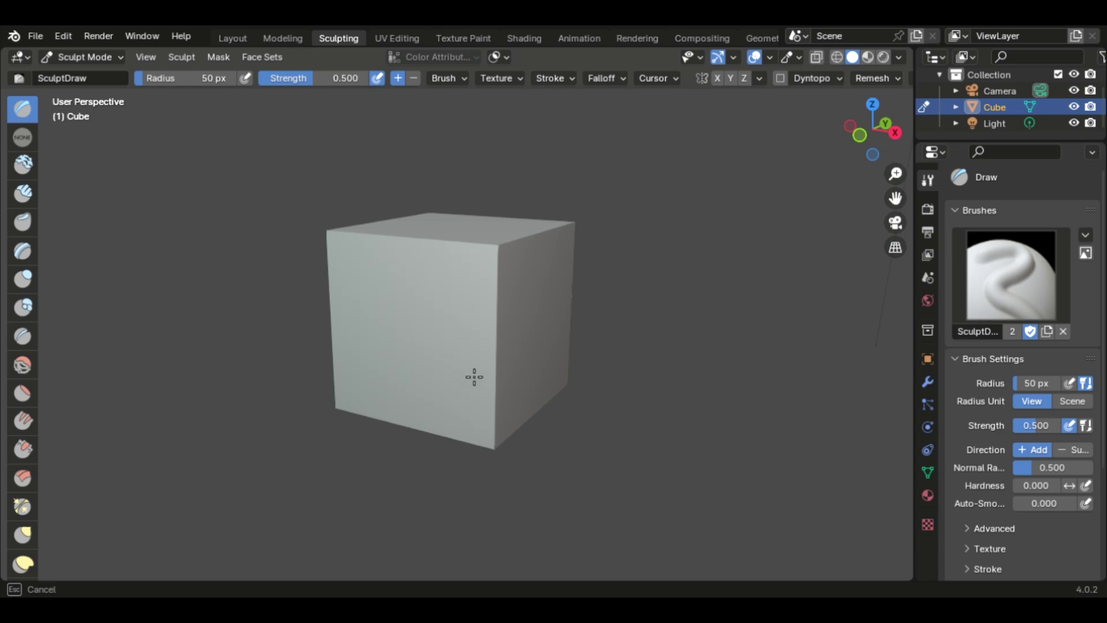
key(Escape)
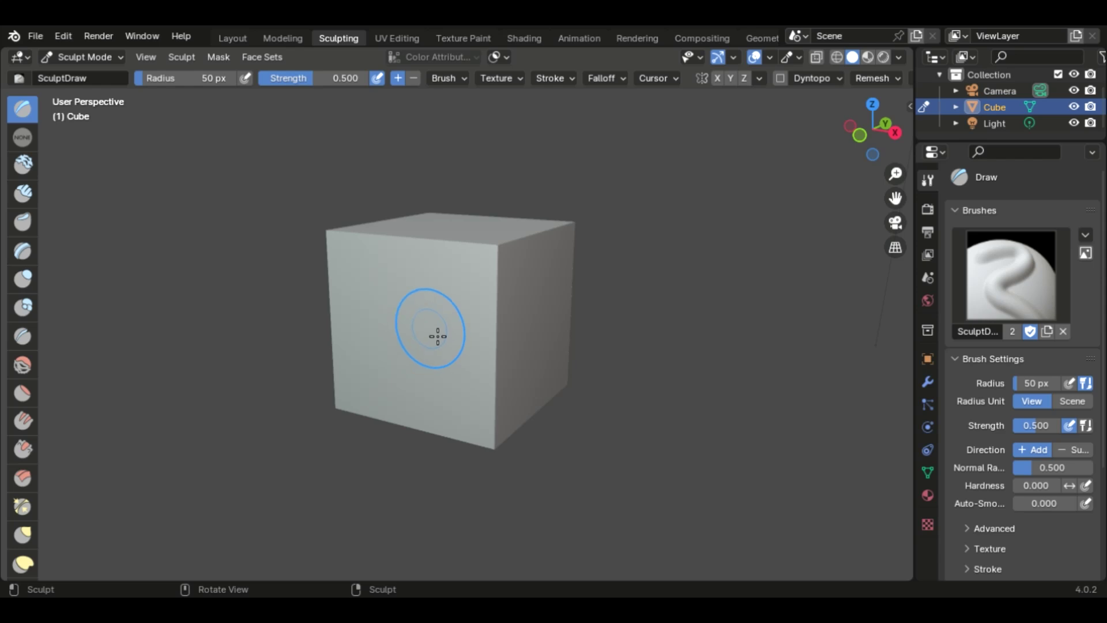
click(770, 56)
click(671, 331)
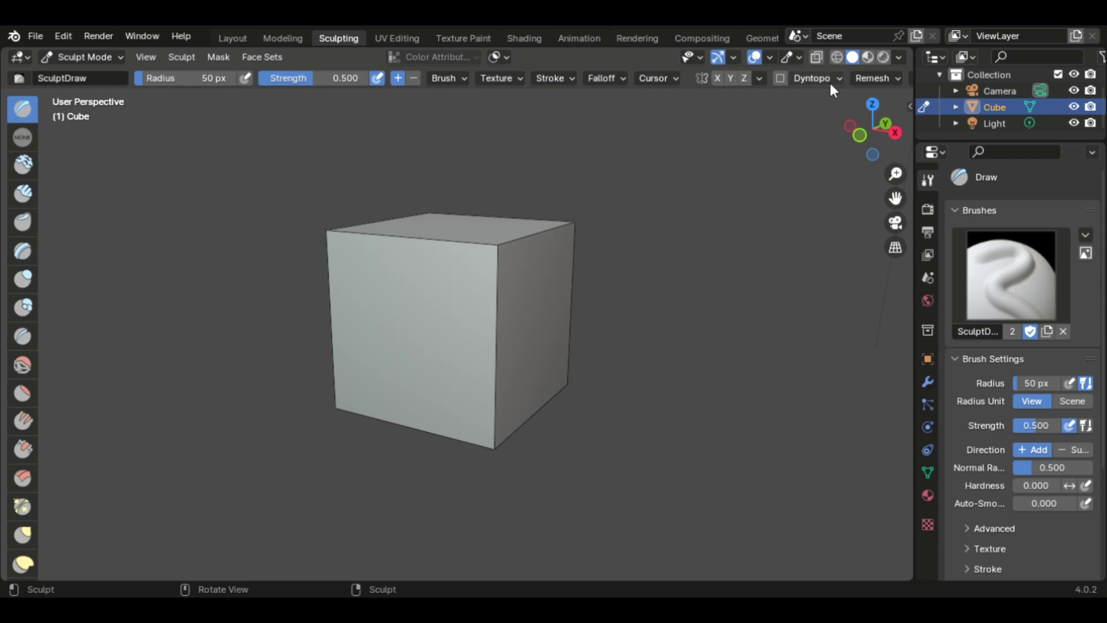
Enable Dyntopo, accept the attribute warning, and draw a bulge near the cube's top front.
click(782, 78)
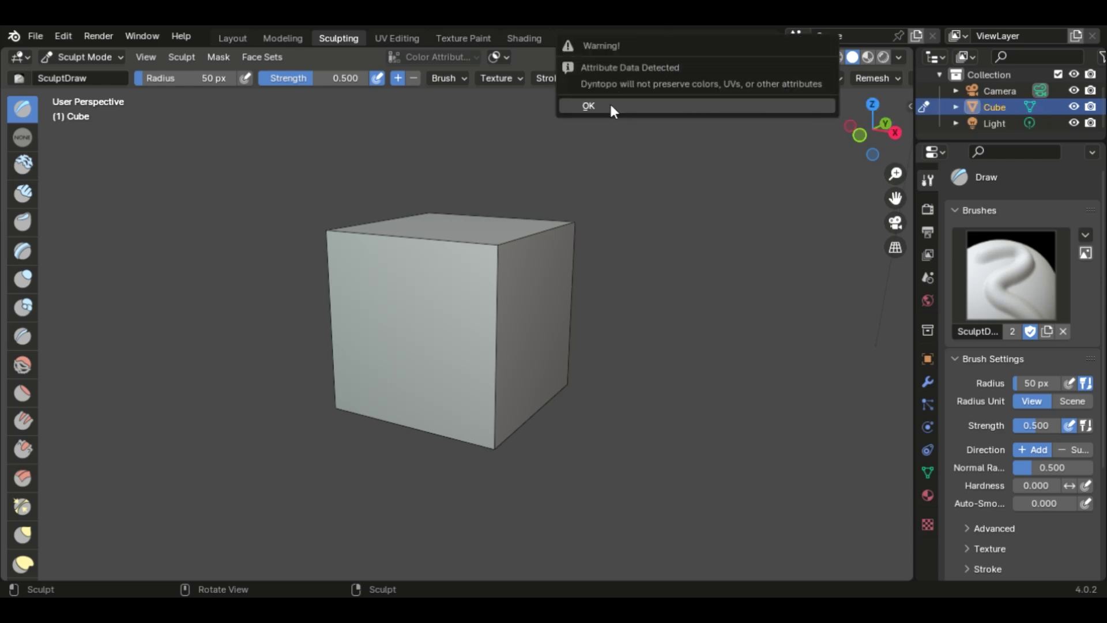
click(588, 106)
mouse_move(531, 245)
mouse_down()
mouse_move(455, 294)
mouse_move(429, 280)
mouse_move(398, 306)
mouse_move(407, 340)
mouse_move(438, 300)
mouse_move(469, 332)
mouse_move(461, 294)
mouse_move(412, 291)
mouse_move(455, 309)
mouse_move(426, 310)
mouse_move(524, 286)
mouse_up()
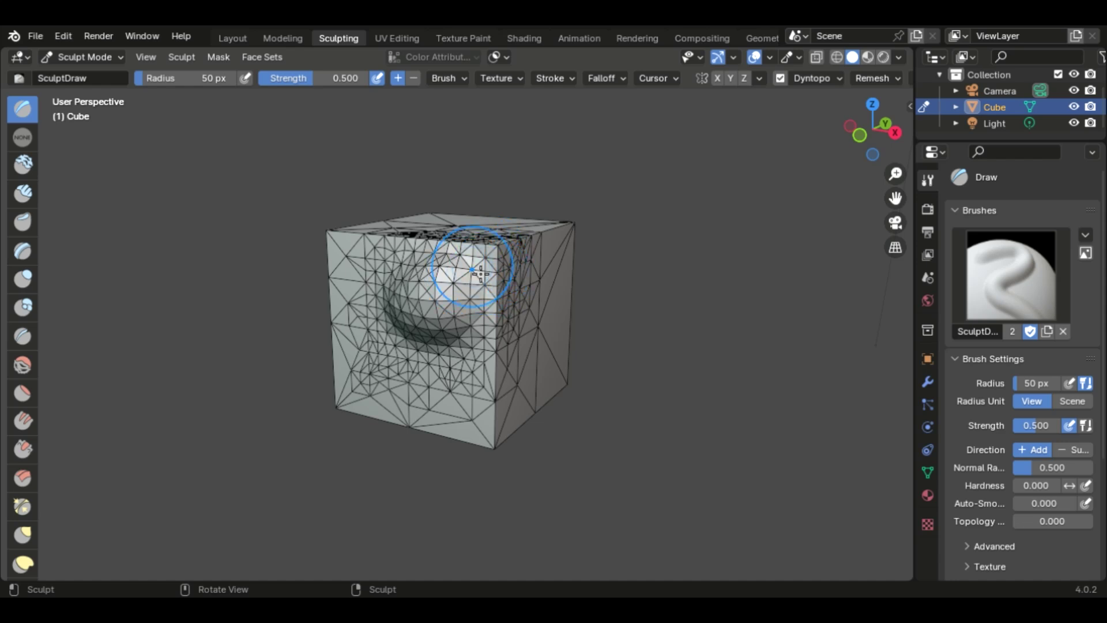
key(ctrl)
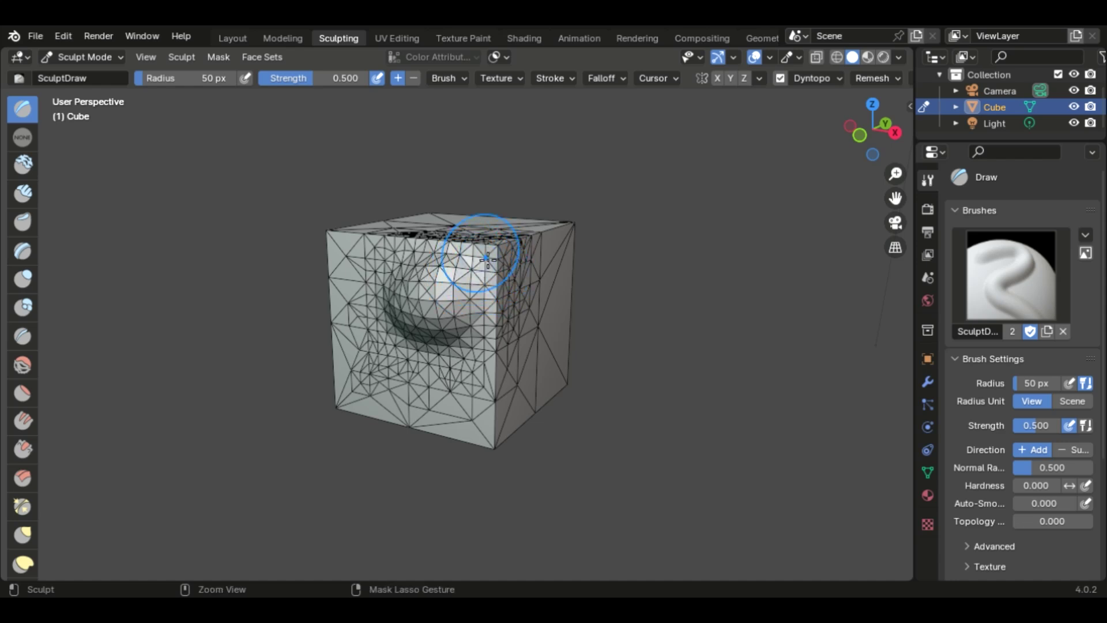
Undo the Dyntopo stroke and toggle, then scroll the tool header toward Options.
key(ctrl+z)
key(ctrl+z)
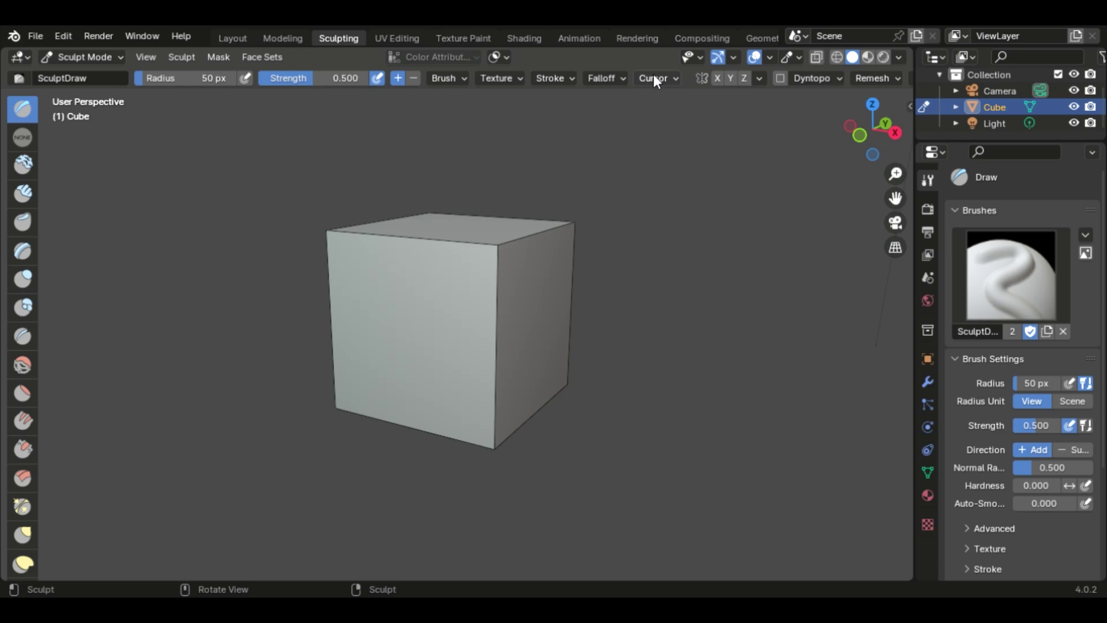
mouse_move(719, 87)
middle_down()
mouse_move(640, 92)
mouse_move(673, 81)
mouse_move(603, 98)
mouse_move(650, 103)
mouse_move(566, 106)
middle_up()
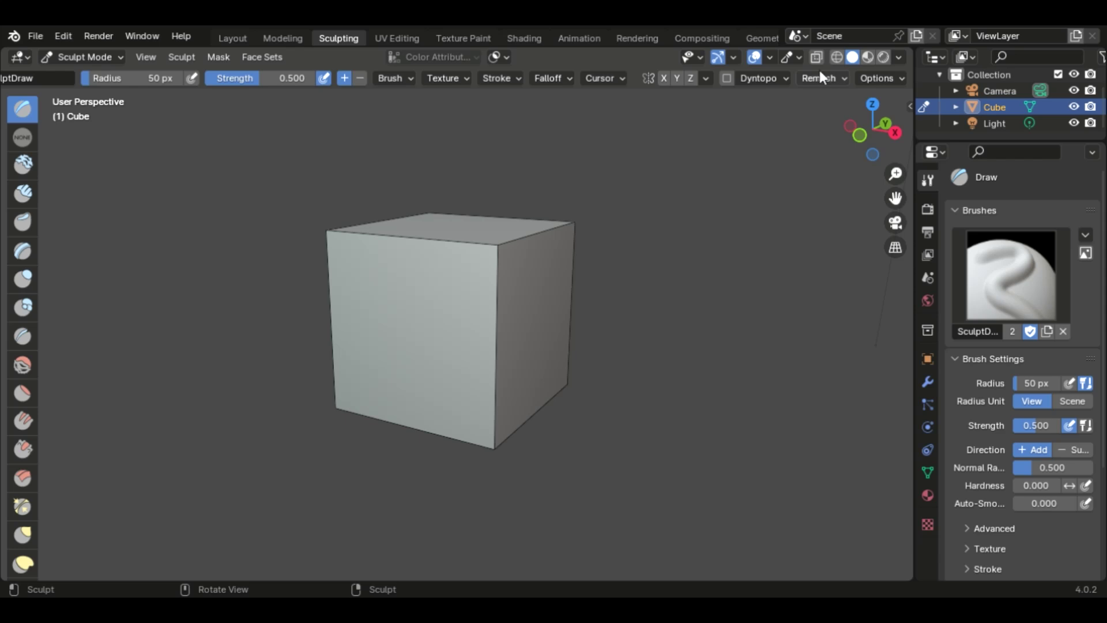
Voxel-remesh the cube at 0.1 m and draw a curved bulge on its front face.
click(840, 81)
click(839, 79)
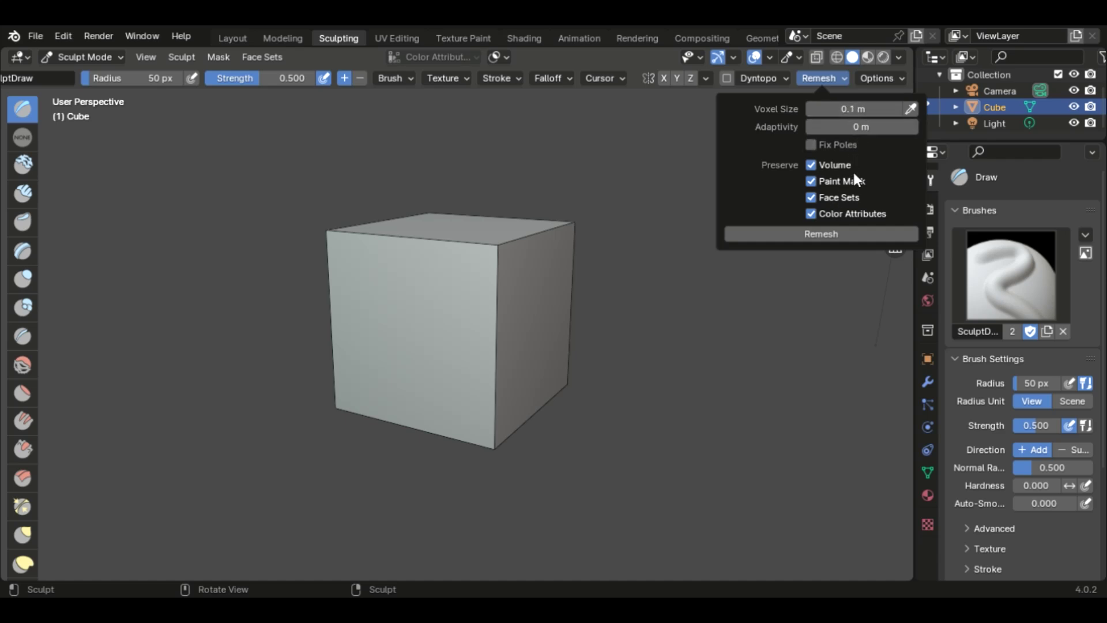
click(818, 234)
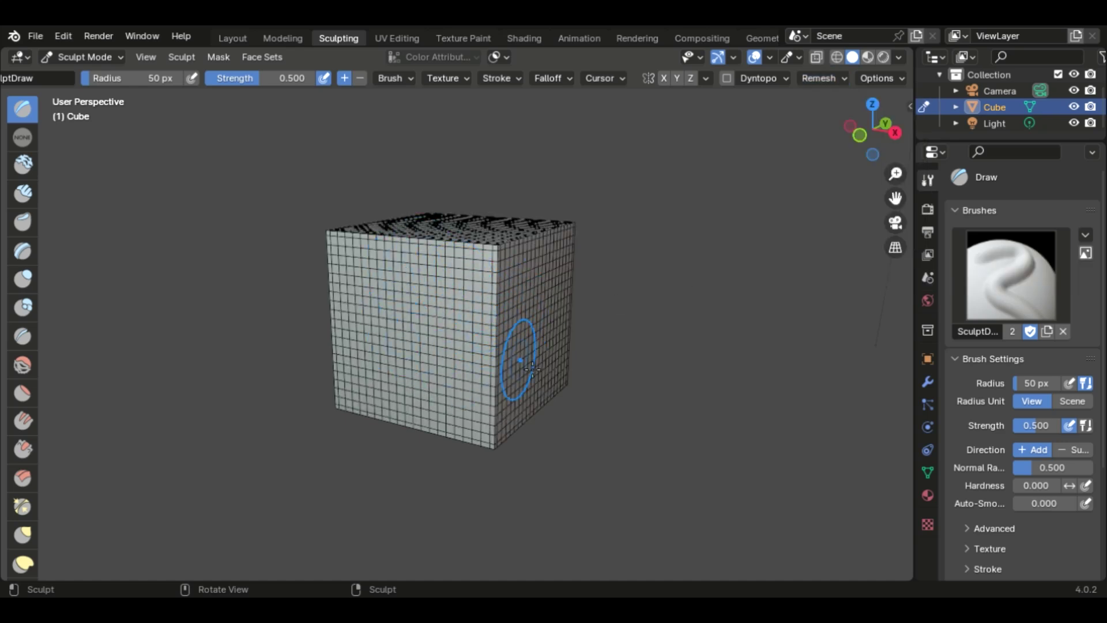
mouse_move(465, 317)
mouse_down()
mouse_move(423, 294)
mouse_move(403, 351)
mouse_move(430, 371)
mouse_move(463, 322)
mouse_move(398, 317)
mouse_move(396, 345)
mouse_move(419, 382)
mouse_move(455, 371)
mouse_move(457, 337)
mouse_move(432, 324)
mouse_move(424, 347)
mouse_move(432, 322)
mouse_move(414, 307)
mouse_move(404, 367)
mouse_move(451, 377)
mouse_move(460, 337)
mouse_move(426, 301)
mouse_move(398, 327)
mouse_move(408, 365)
mouse_move(458, 355)
mouse_move(459, 338)
mouse_move(425, 328)
mouse_move(415, 347)
mouse_move(442, 362)
mouse_move(461, 342)
mouse_move(432, 312)
mouse_move(410, 323)
mouse_up()
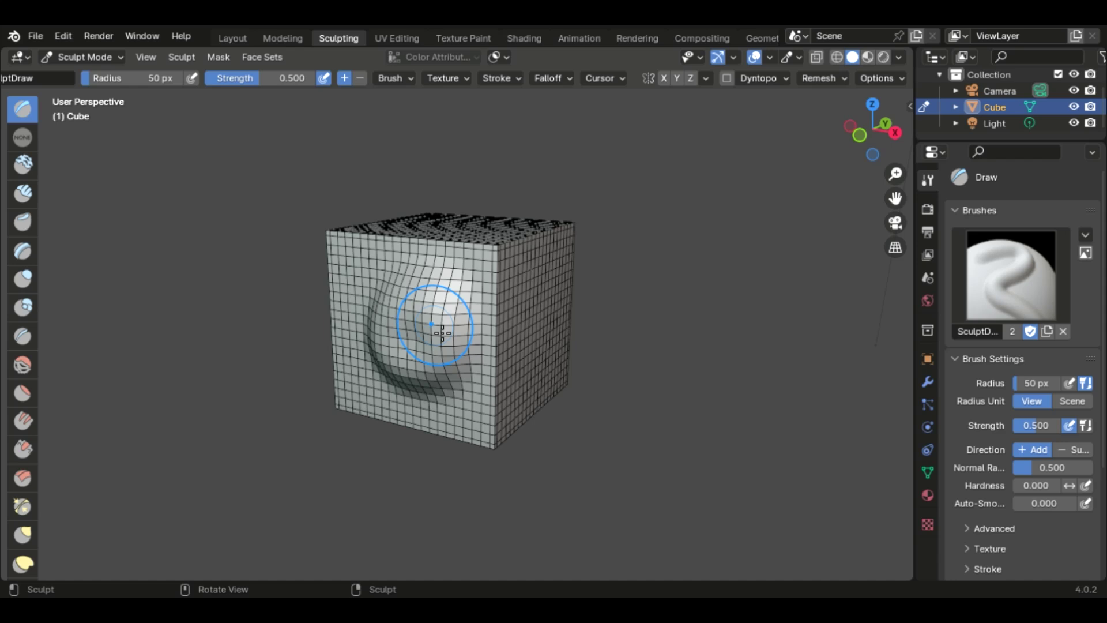
Undo the front-face stroke, restoring the remeshed cube's flat quad grid.
key(ctrl)
key(ctrl+z)
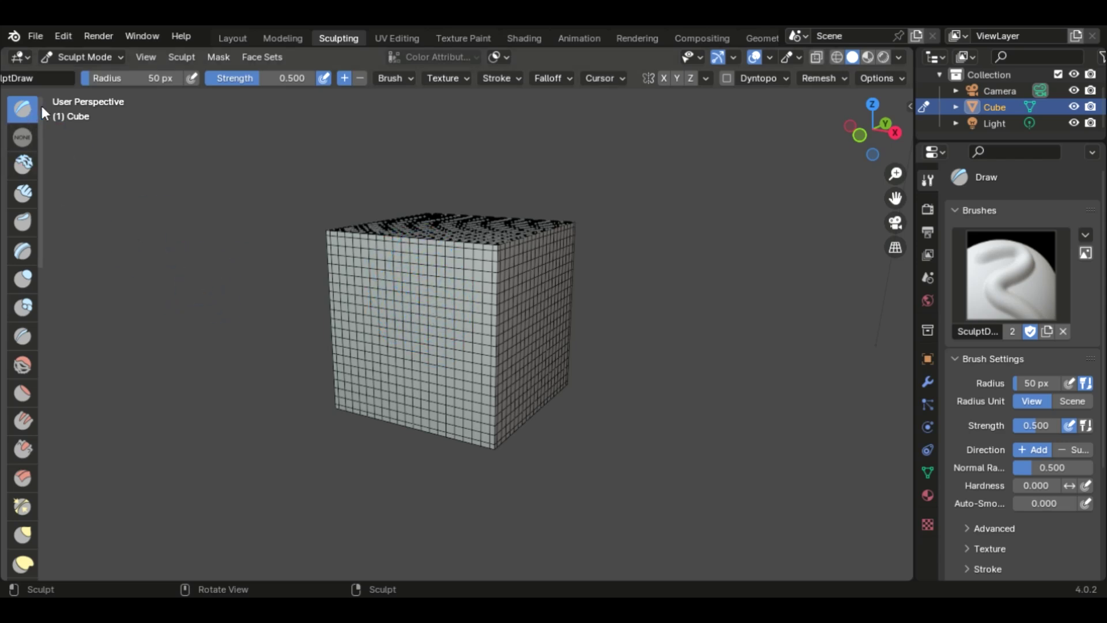
scroll(13, 362, down, 10)
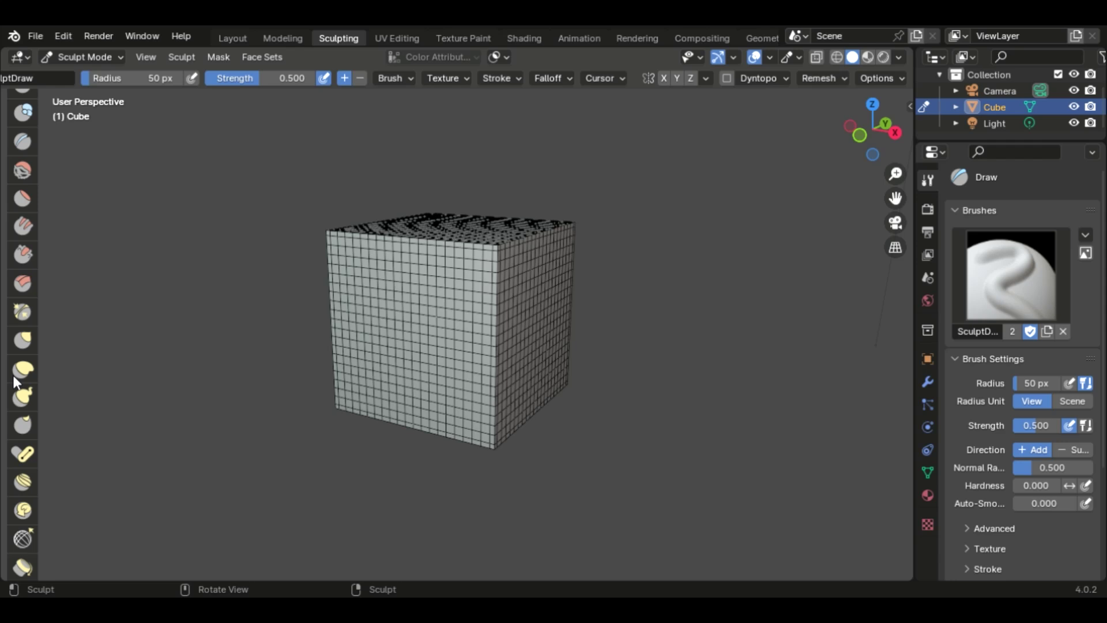
scroll(13, 376, down, 10)
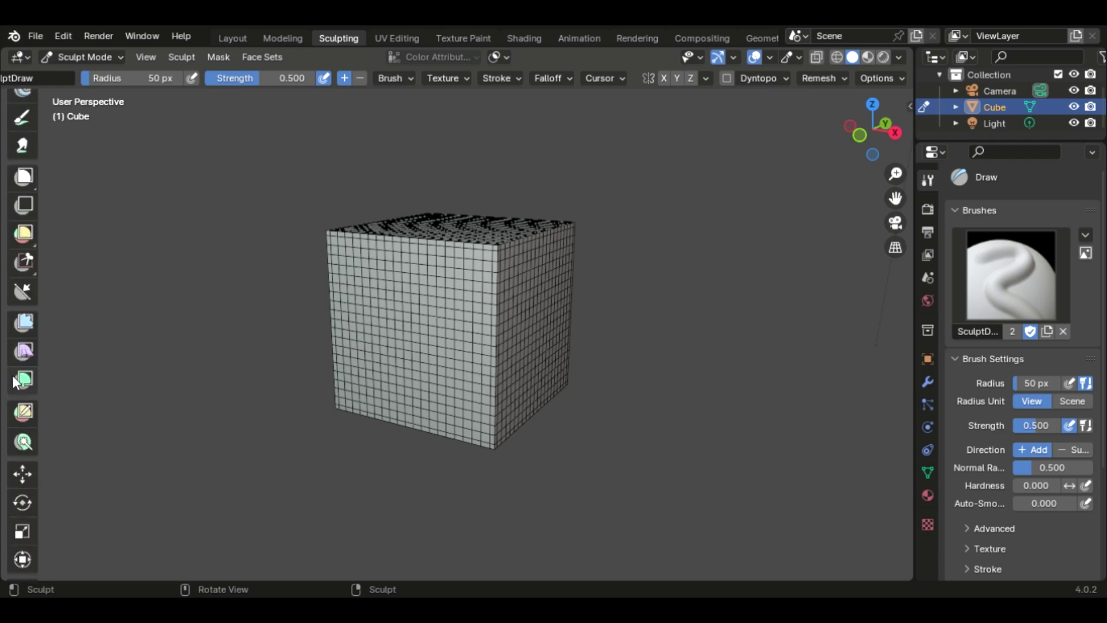
scroll(12, 369, up, 20)
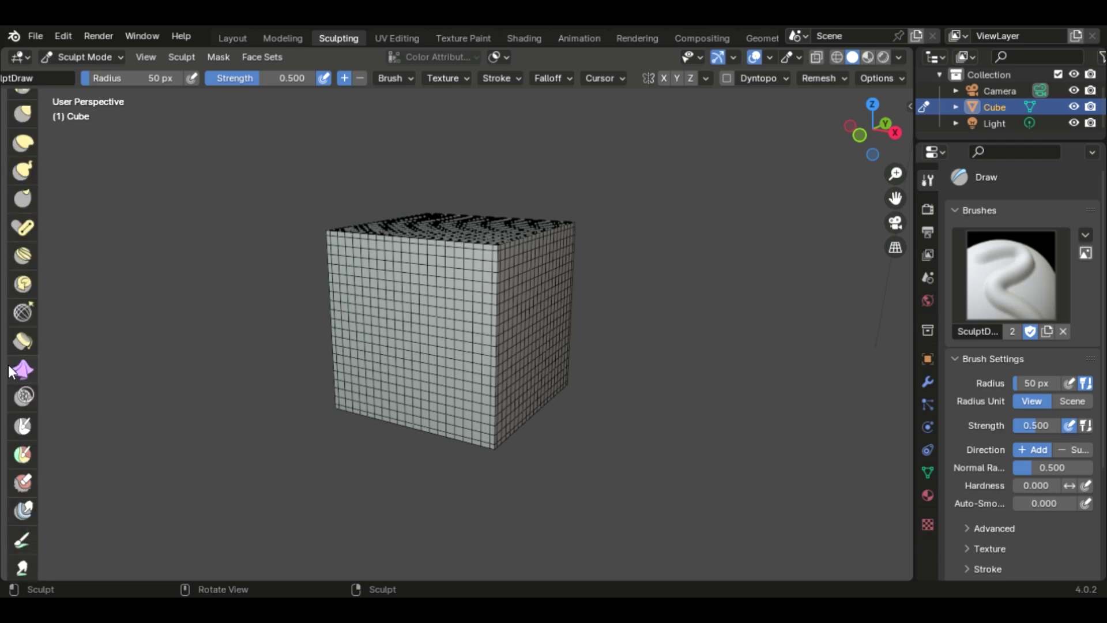
scroll(11, 346, up, 7)
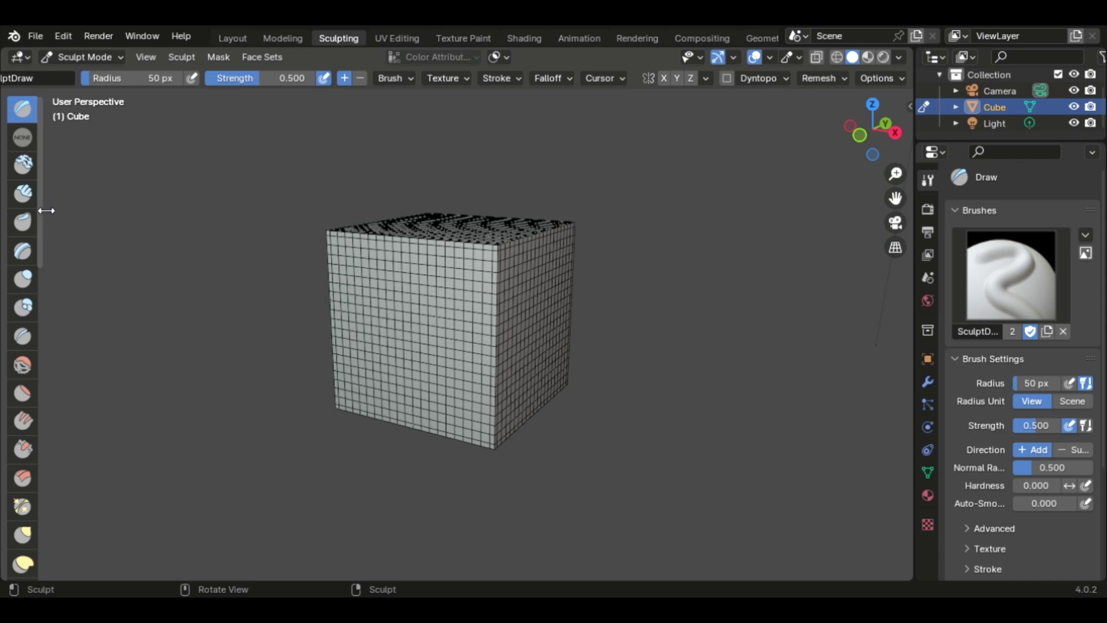
Widen the brush shelf to two columns so brush names show beside the icons.
drag(71, 214, 87, 214)
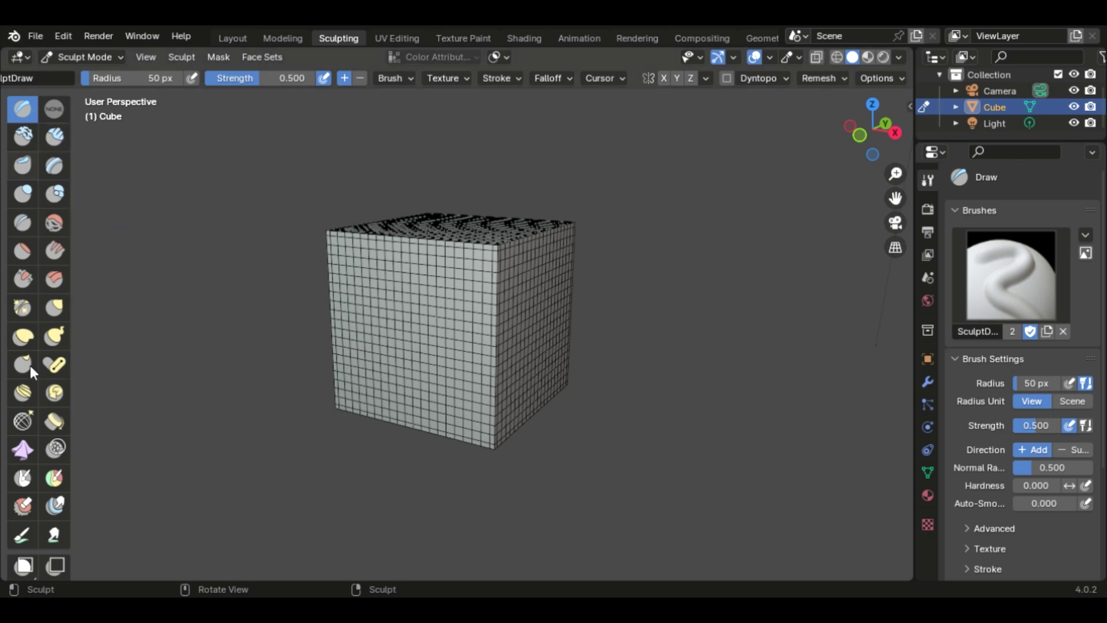
scroll(58, 271, down, 10)
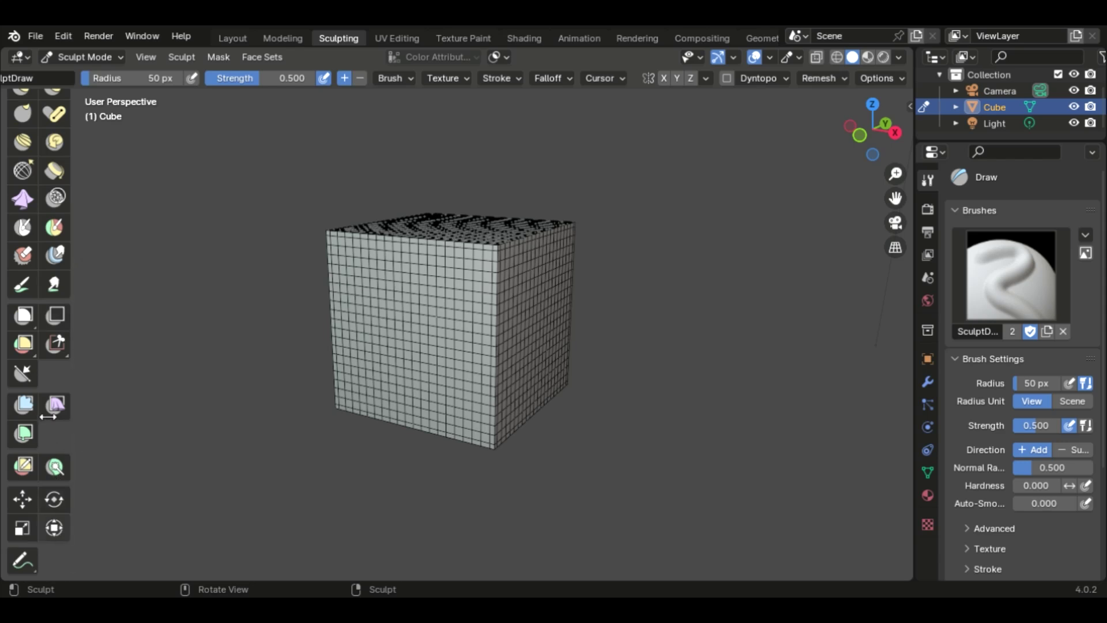
scroll(44, 482, up, 10)
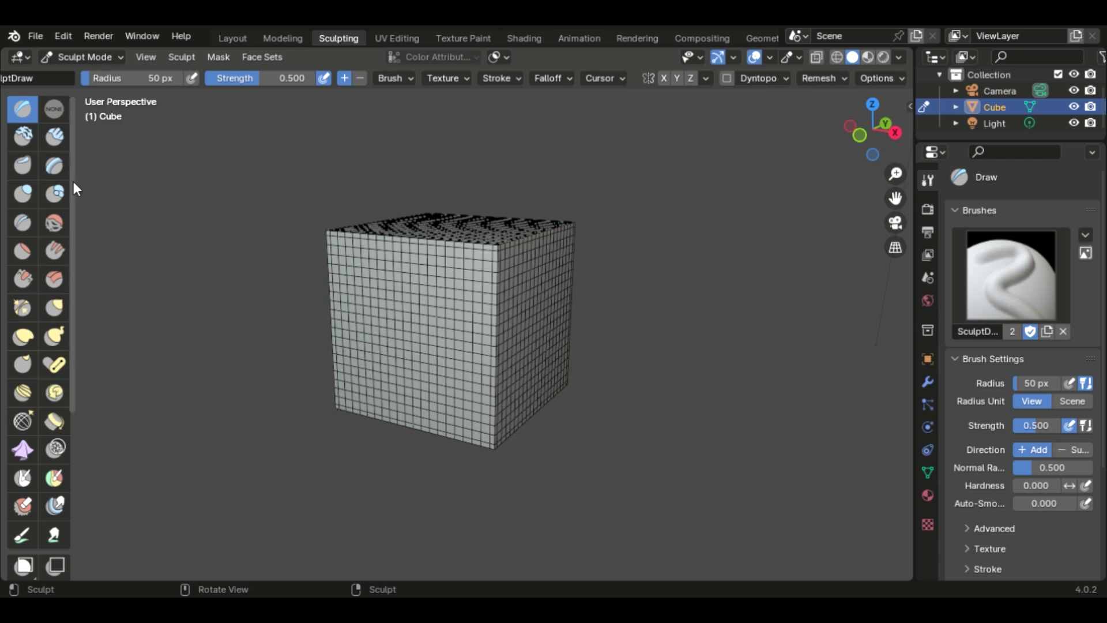
drag(92, 188, 99, 188)
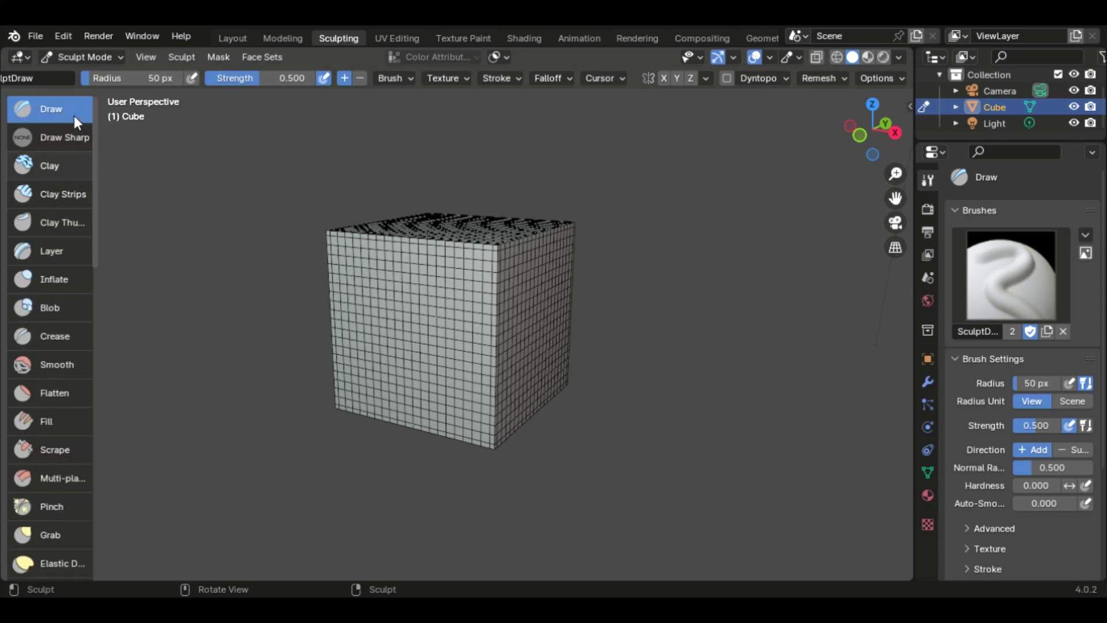
Stretch the brush shelf until names like Clay Thumb and Elastic Deform read fully.
drag(102, 229, 149, 230)
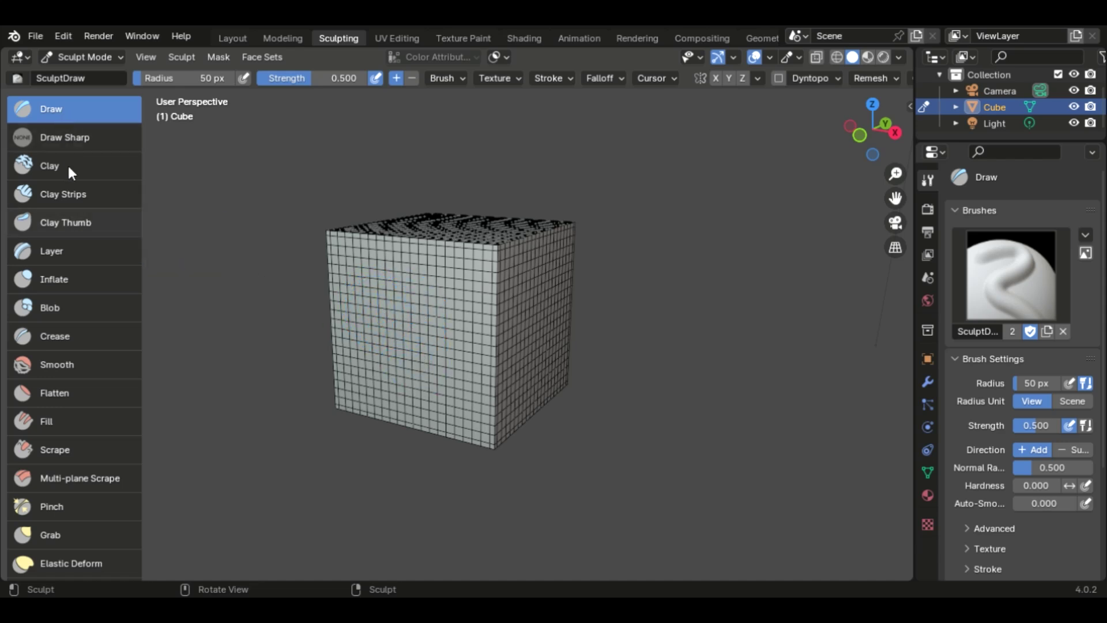
Raise a curved bulge on the front face with three Draw strokes.
mouse_move(417, 303)
mouse_down()
mouse_move(387, 337)
mouse_move(439, 361)
mouse_move(412, 328)
mouse_move(409, 387)
mouse_move(455, 347)
mouse_move(412, 333)
mouse_move(402, 364)
mouse_move(429, 380)
mouse_move(448, 352)
mouse_move(410, 355)
mouse_move(425, 365)
mouse_move(417, 369)
mouse_move(430, 330)
mouse_move(423, 348)
mouse_move(423, 334)
mouse_move(405, 340)
mouse_move(410, 357)
mouse_move(384, 314)
mouse_move(407, 312)
mouse_move(399, 353)
mouse_move(458, 367)
mouse_move(450, 339)
mouse_move(404, 344)
mouse_move(412, 384)
mouse_move(439, 386)
mouse_move(458, 363)
mouse_move(416, 327)
mouse_move(392, 360)
mouse_move(433, 385)
mouse_move(459, 337)
mouse_move(410, 327)
mouse_move(421, 325)
mouse_move(412, 362)
mouse_move(385, 337)
mouse_move(396, 356)
mouse_move(420, 316)
mouse_up()
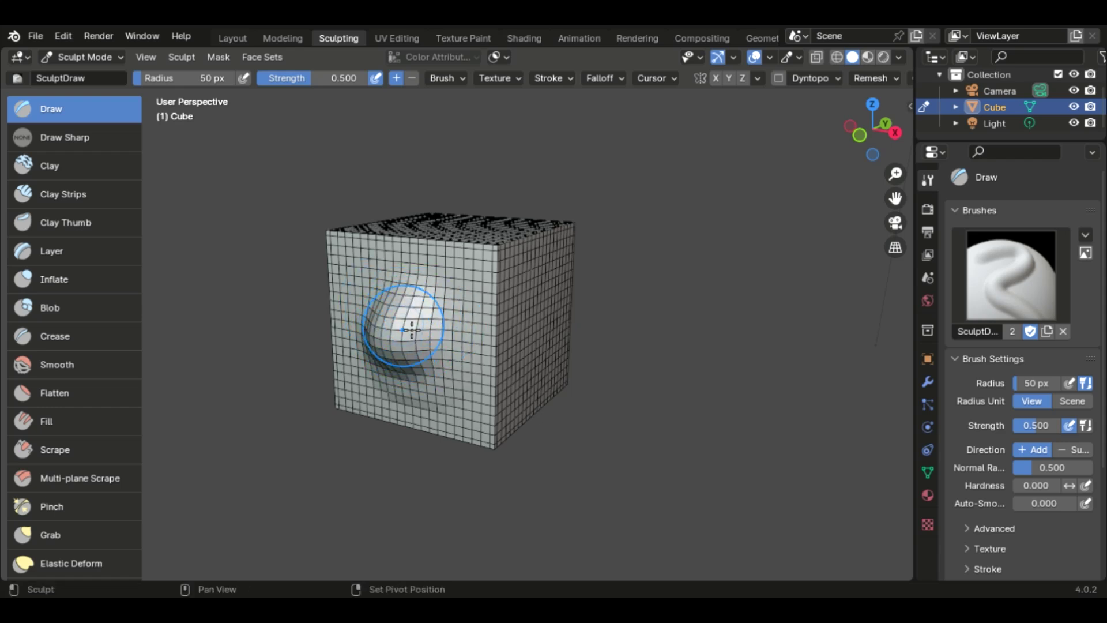
drag(395, 317, 384, 354)
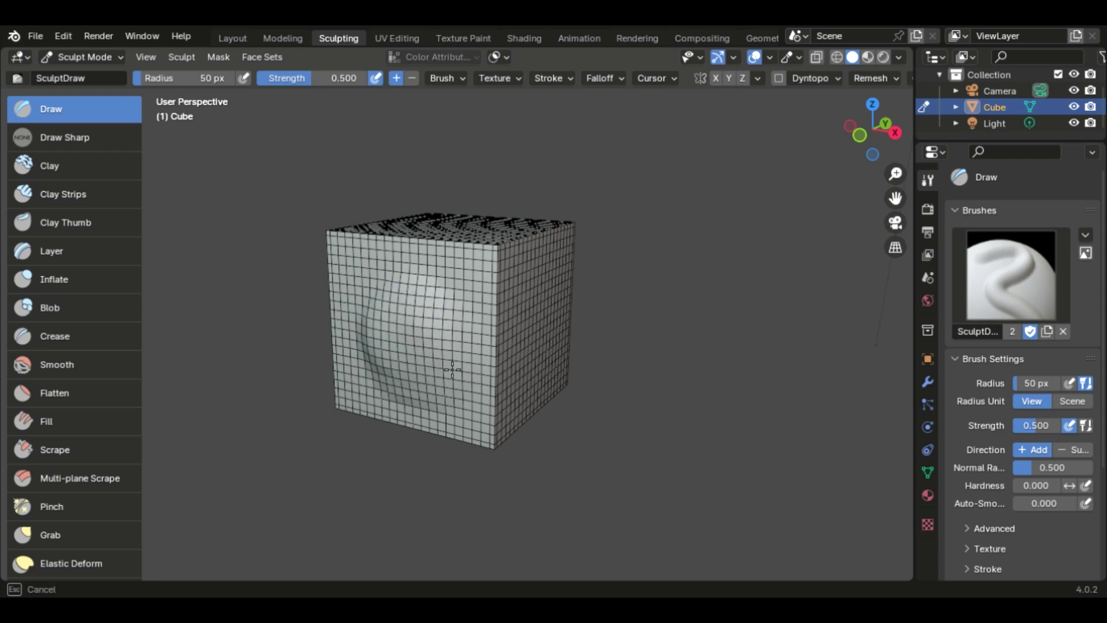
drag(452, 369, 482, 370)
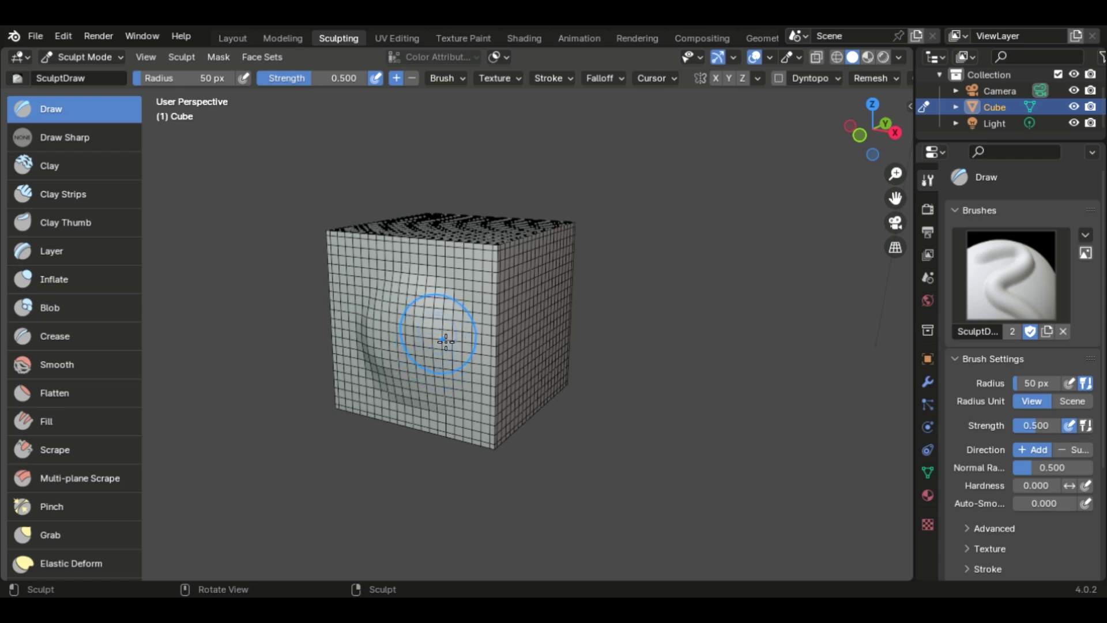
Carve and reshape a dent across the front face with Ctrl-held Draw strokes.
key(ctrl)
ctrl+drag(432, 329, 419, 324)
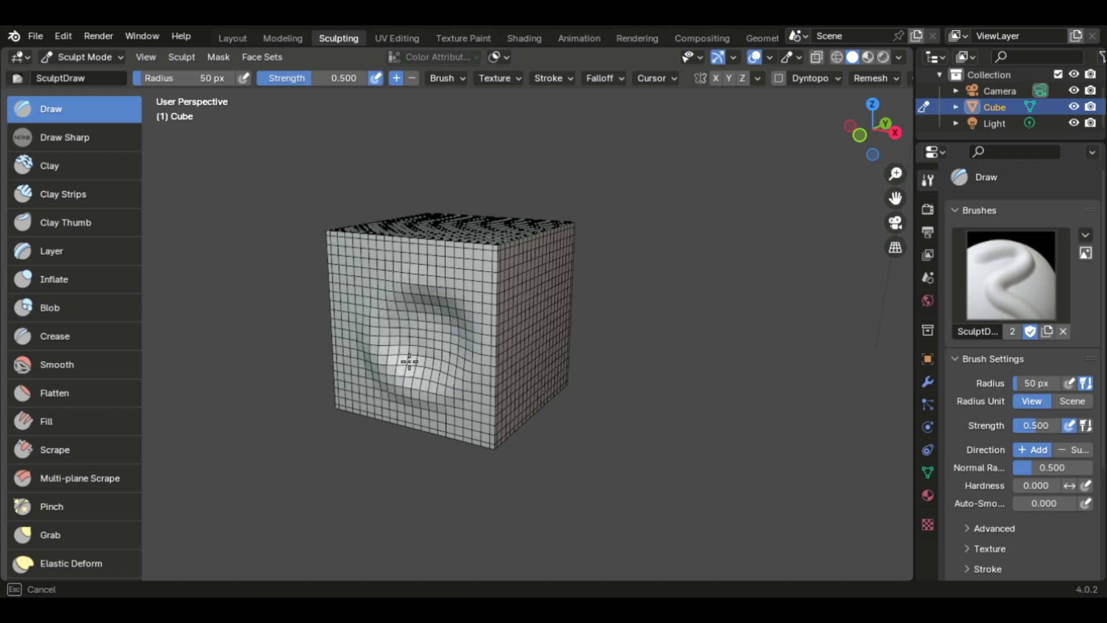
mouse_move(410, 362)
ctrl+mouse_down()
mouse_move(440, 342)
mouse_move(407, 322)
mouse_move(396, 376)
mouse_move(429, 387)
ctrl+mouse_up()
mouse_move(416, 327)
ctrl+mouse_down()
mouse_move(410, 366)
mouse_move(449, 357)
mouse_move(436, 332)
mouse_move(406, 343)
mouse_move(435, 370)
mouse_move(441, 341)
mouse_move(470, 348)
ctrl+mouse_up()
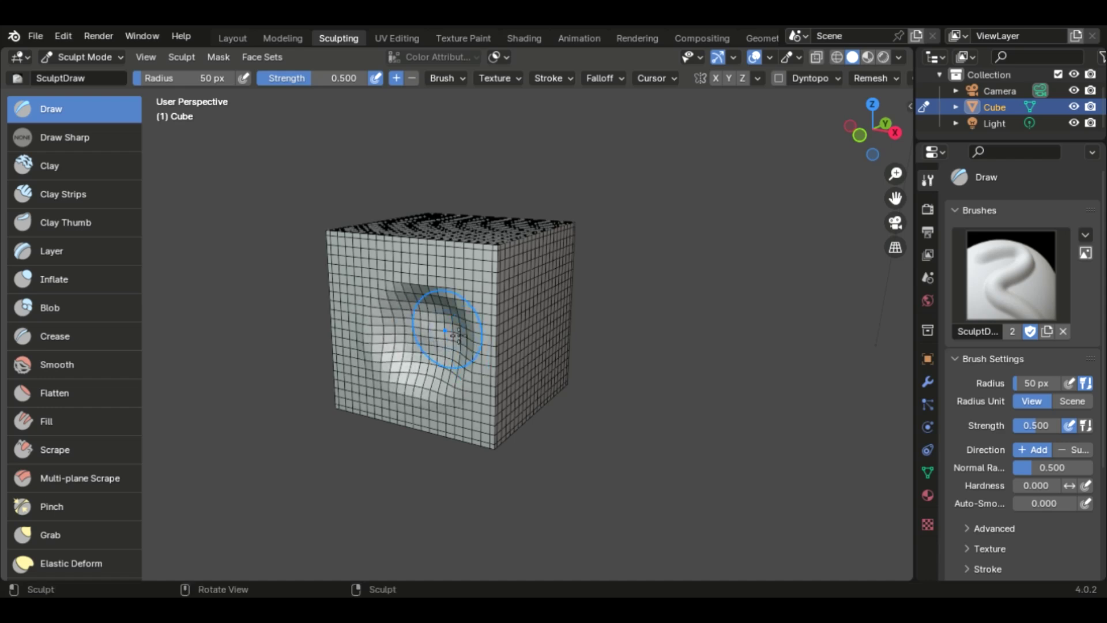
mouse_move(438, 300)
ctrl+mouse_down()
mouse_move(402, 319)
mouse_move(387, 360)
mouse_move(429, 401)
mouse_move(458, 358)
mouse_move(447, 320)
mouse_move(417, 345)
mouse_move(427, 365)
mouse_move(468, 363)
ctrl+mouse_up()
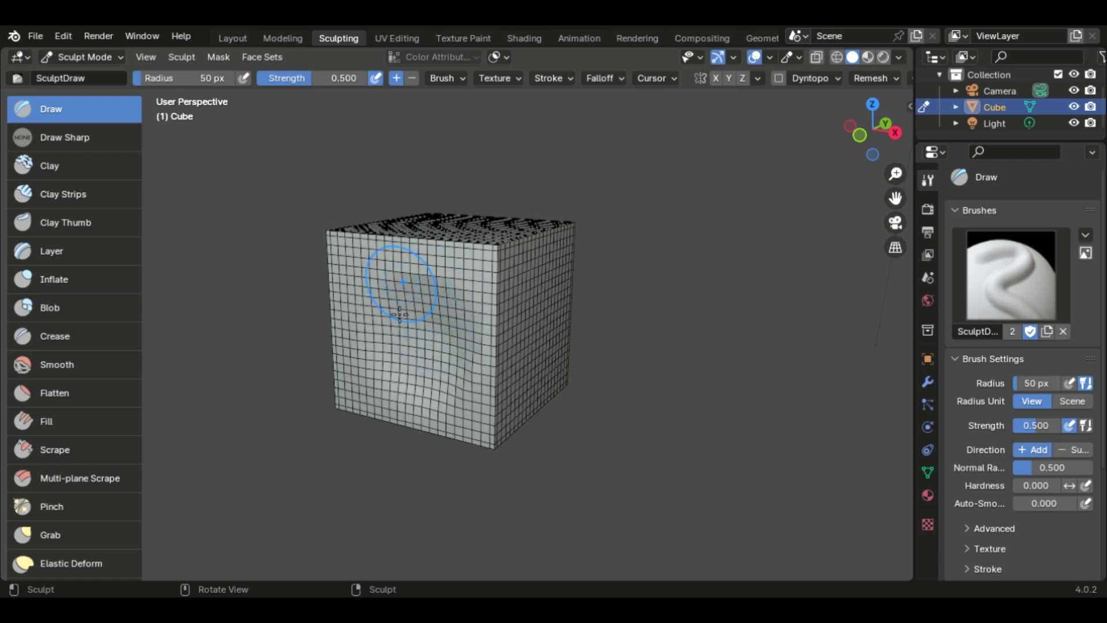
key(f)
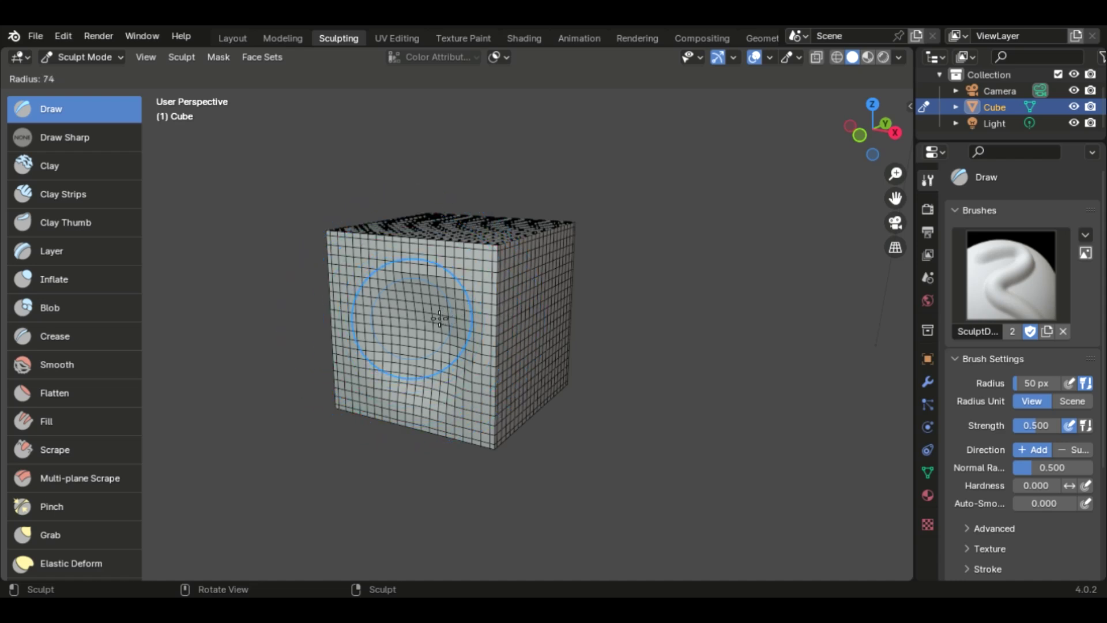
Sculpt a broad stroke at 135 px radius, then a small stroke at 24 px.
click(489, 315)
mouse_move(469, 321)
mouse_down()
mouse_move(427, 327)
mouse_move(415, 373)
mouse_move(451, 346)
mouse_move(404, 323)
mouse_up()
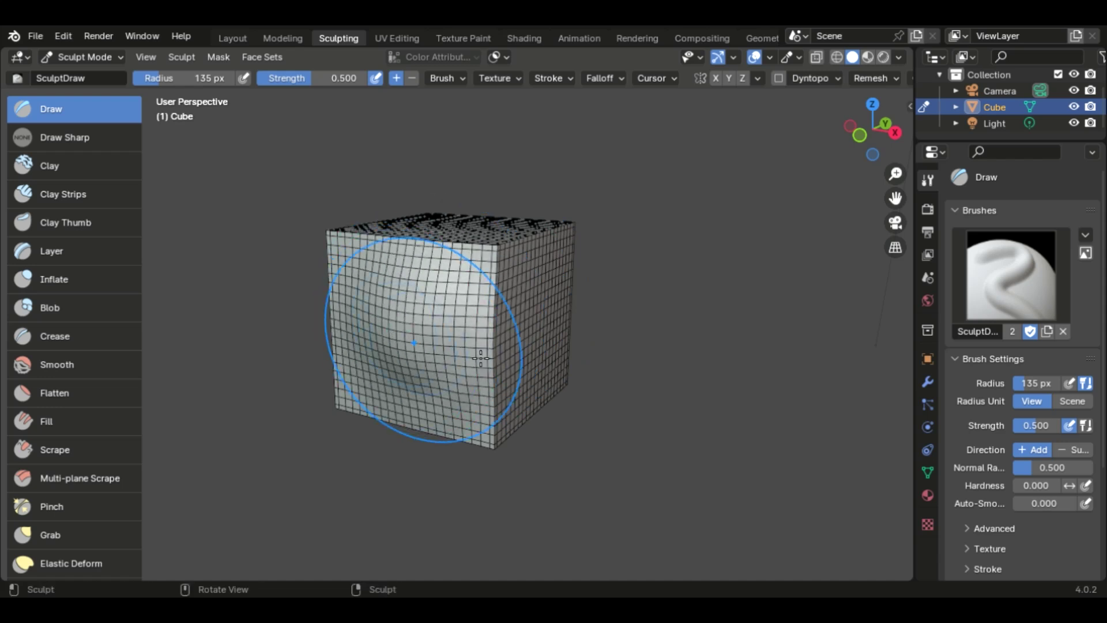
key(f)
click(452, 346)
mouse_move(452, 346)
mouse_down()
mouse_move(429, 320)
mouse_move(409, 336)
mouse_move(405, 358)
mouse_move(429, 381)
mouse_move(454, 371)
mouse_move(465, 336)
mouse_move(423, 327)
mouse_move(444, 277)
mouse_up()
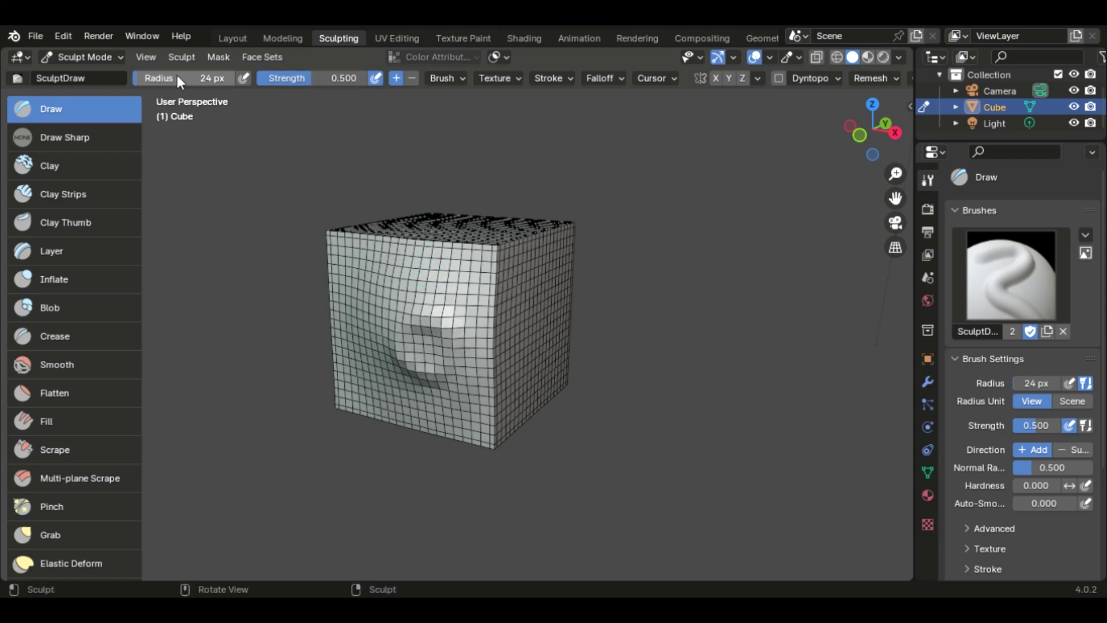
Raise a ridge on the upper-left front at strength 1.0, then set strength to 0.25.
drag(309, 77, 366, 78)
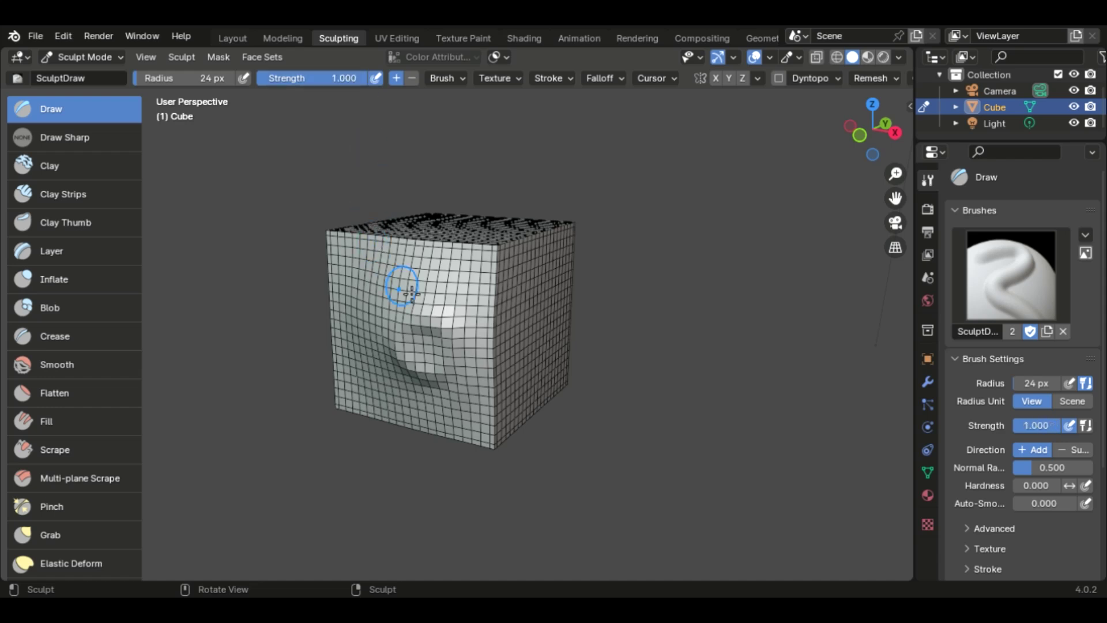
mouse_move(430, 280)
mouse_down()
mouse_move(395, 301)
mouse_move(389, 364)
mouse_up()
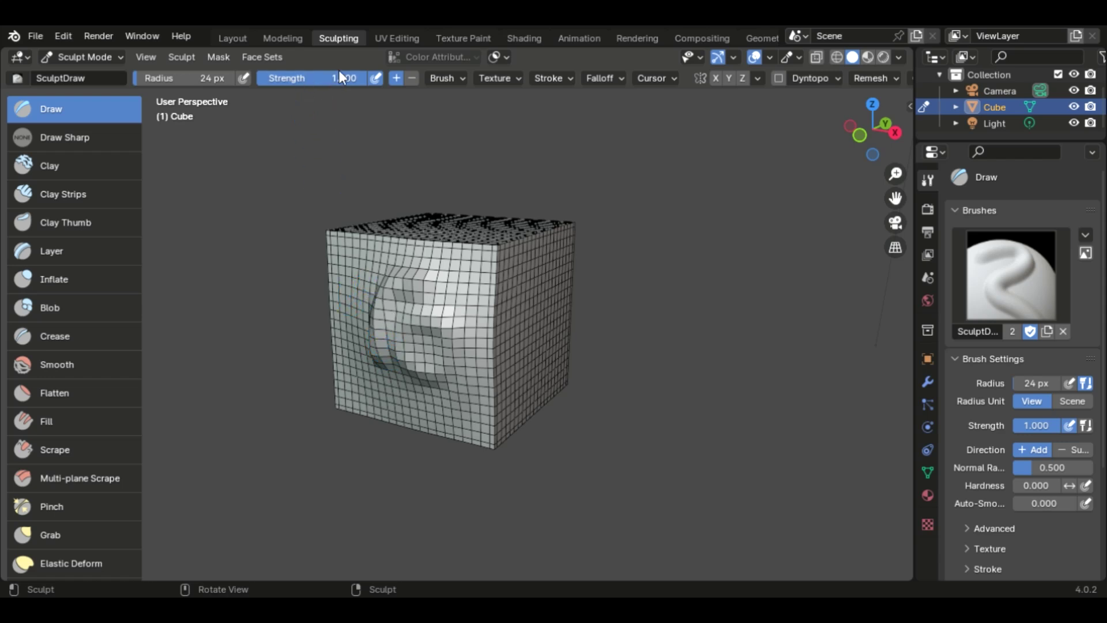
click(357, 79)
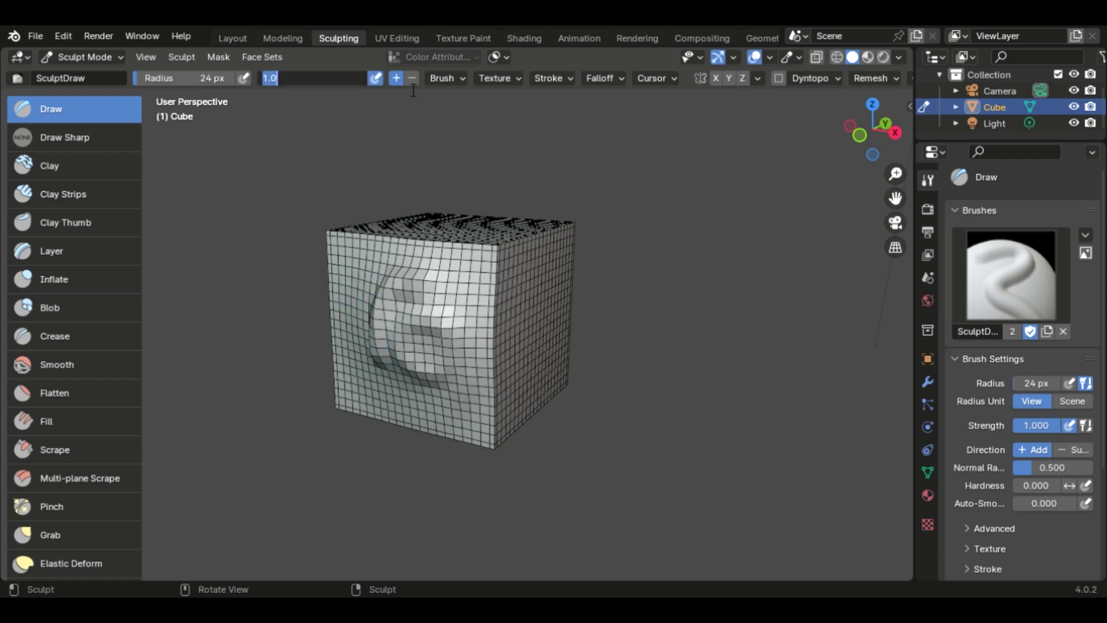
text(0.25)
key(Return)
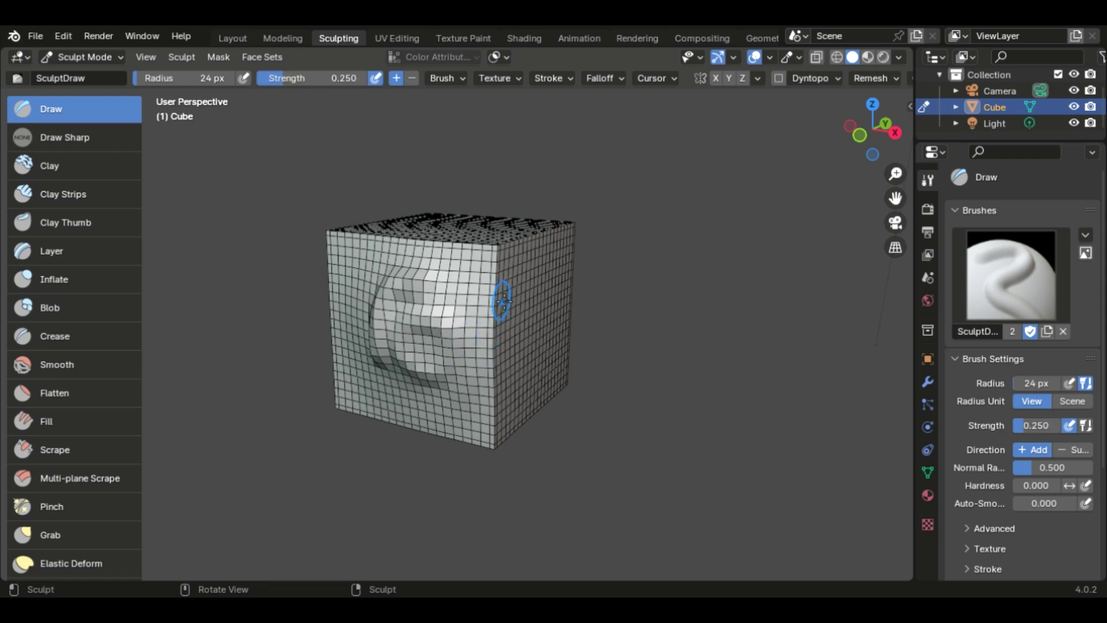
key(b)
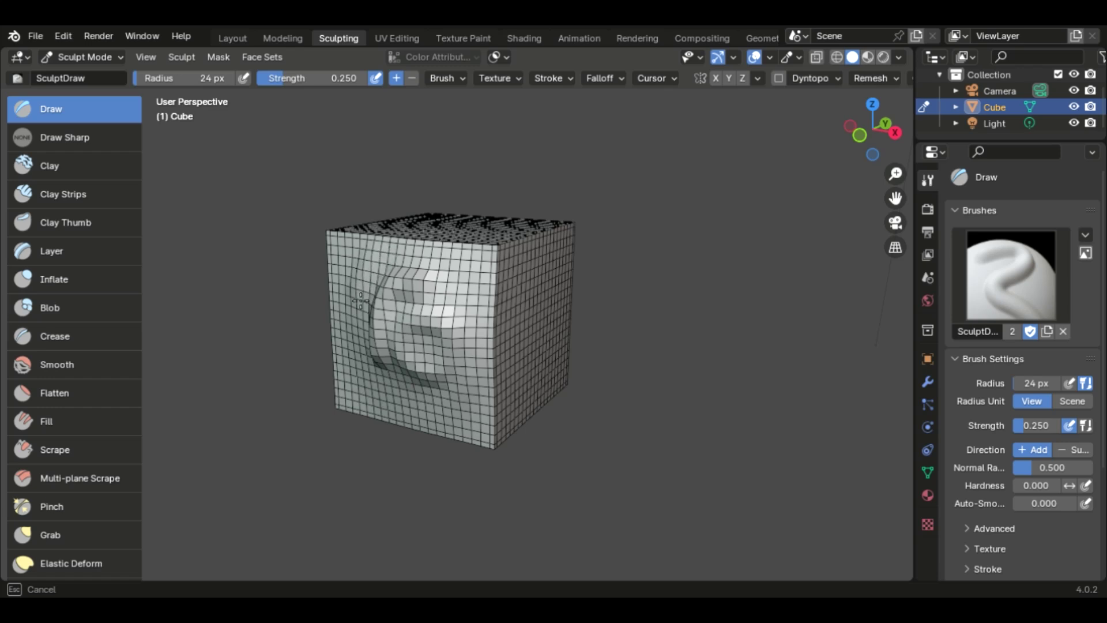
key(Escape)
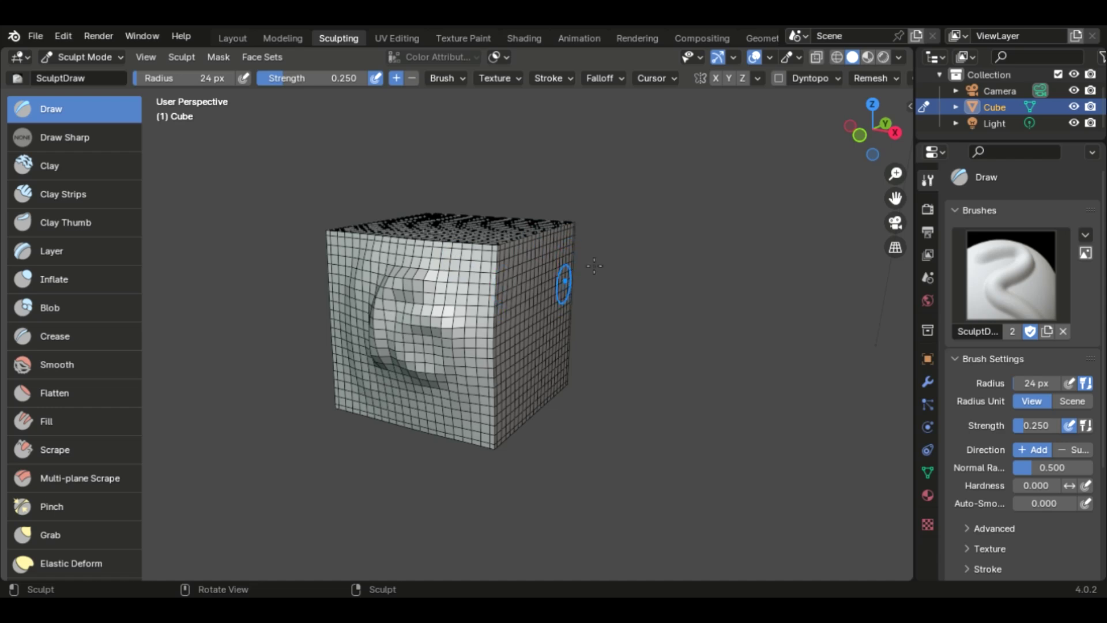
Orbit to the cube's unsculpted right side and show the Stroke settings (Space, 10% spacing).
mouse_move(606, 267)
middle_down()
mouse_move(550, 300)
mouse_move(478, 316)
middle_up()
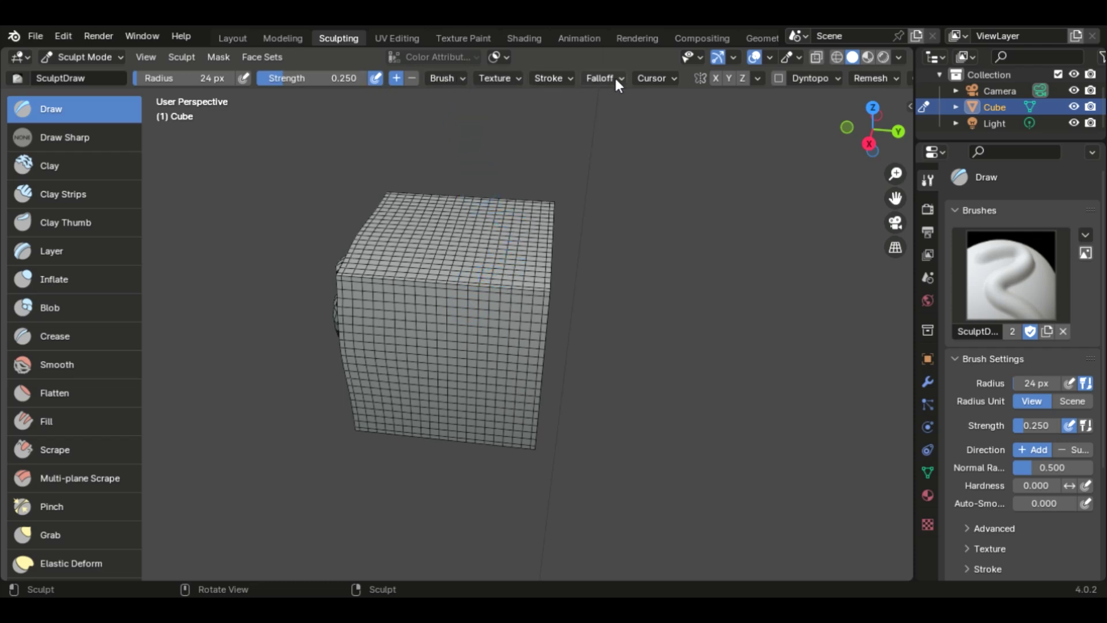
click(565, 78)
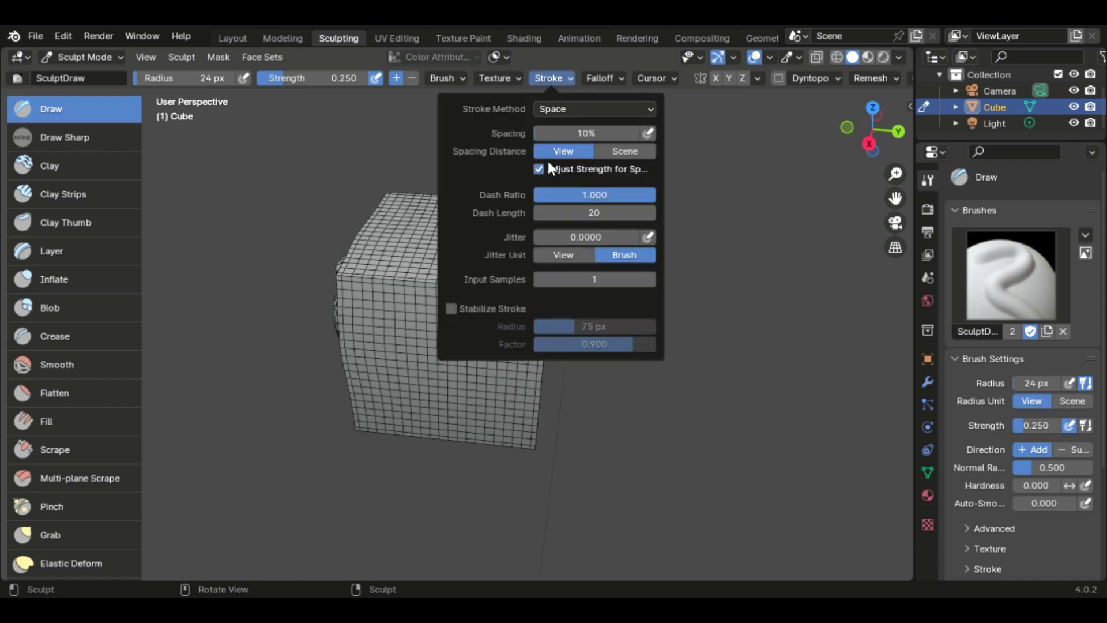
Turn on Stabilize Stroke, set a 51 px brush radius, and stroke along the cube's top edge.
click(451, 309)
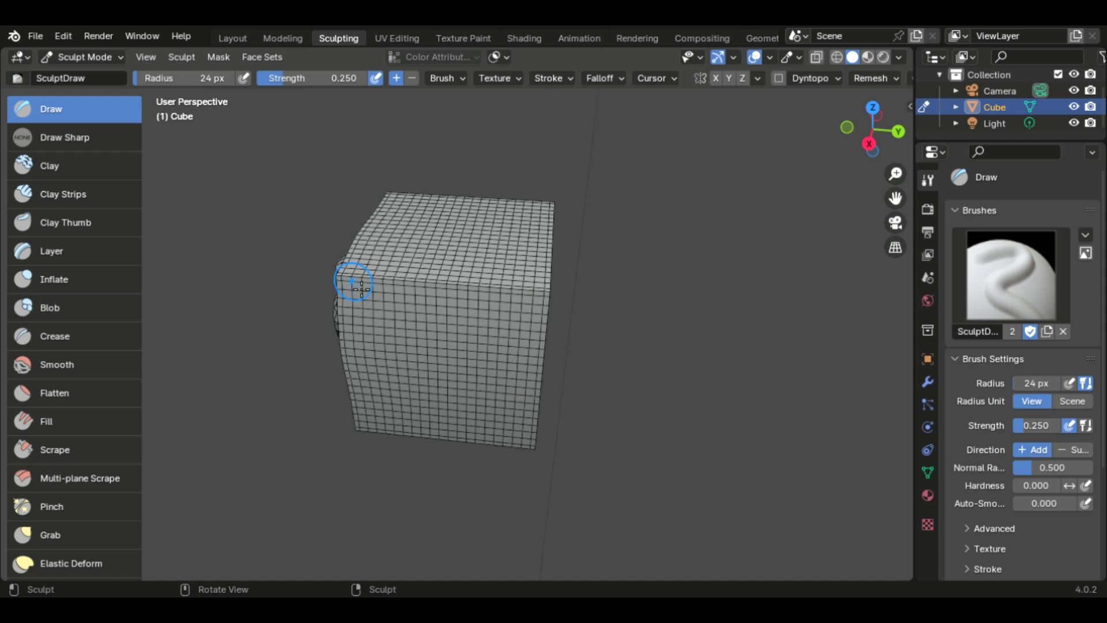
key(f)
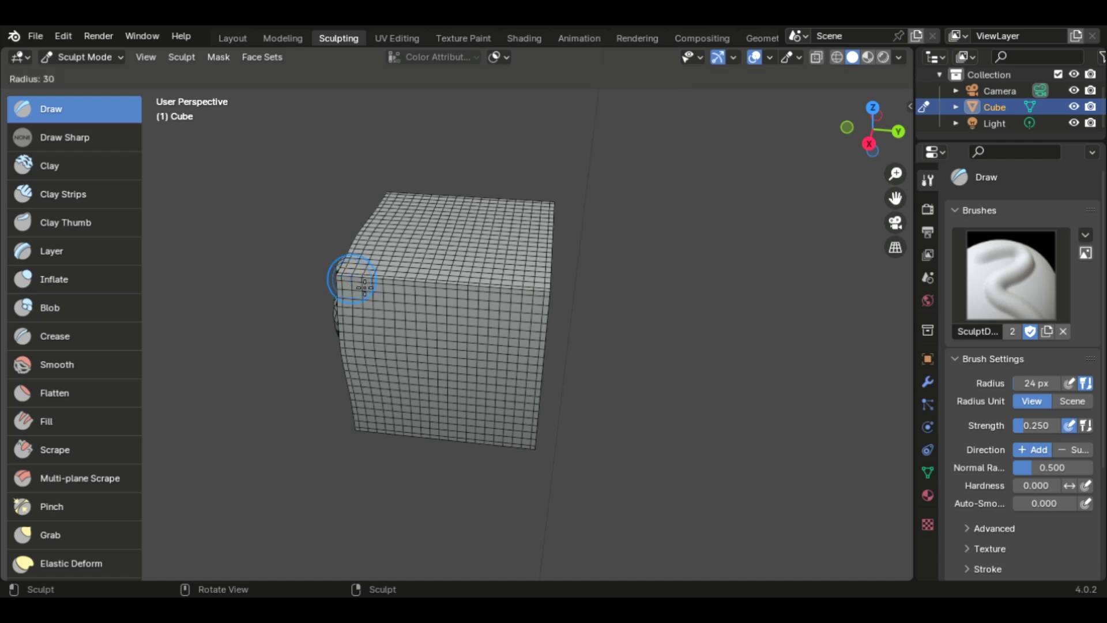
click(376, 291)
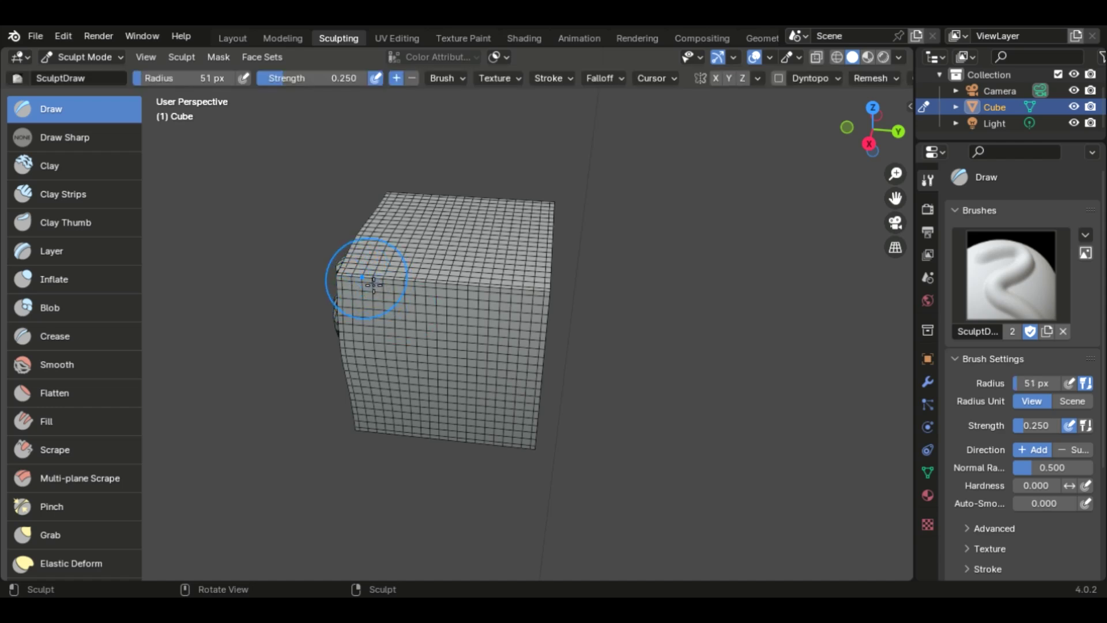
mouse_move(365, 285)
mouse_down()
mouse_move(398, 291)
mouse_move(407, 269)
mouse_move(359, 248)
mouse_move(332, 302)
mouse_move(392, 267)
mouse_move(359, 328)
mouse_move(392, 274)
mouse_move(396, 288)
mouse_move(531, 289)
mouse_up()
Set brush strength to 1 and raise ridges across the top and middle of the front face.
click(358, 79)
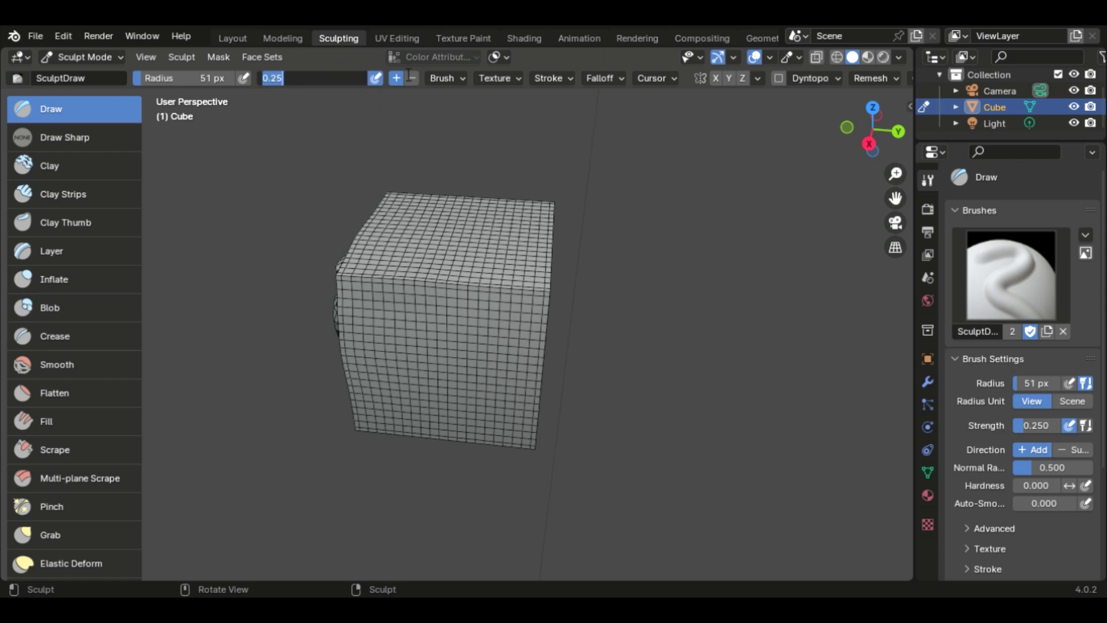
text(1)
key(Return)
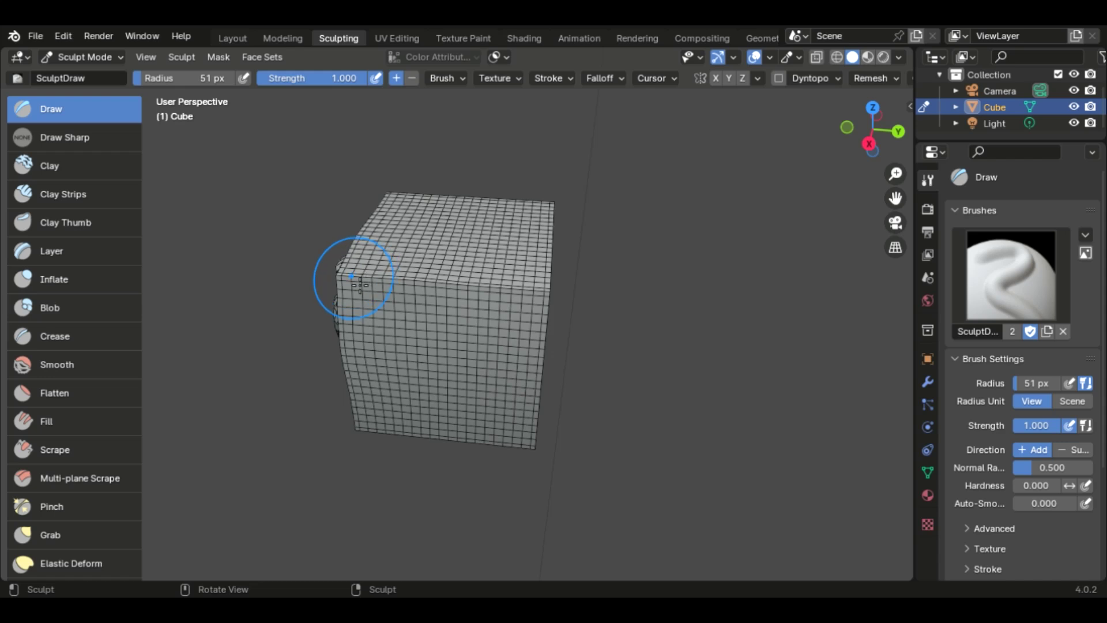
drag(352, 283, 631, 301)
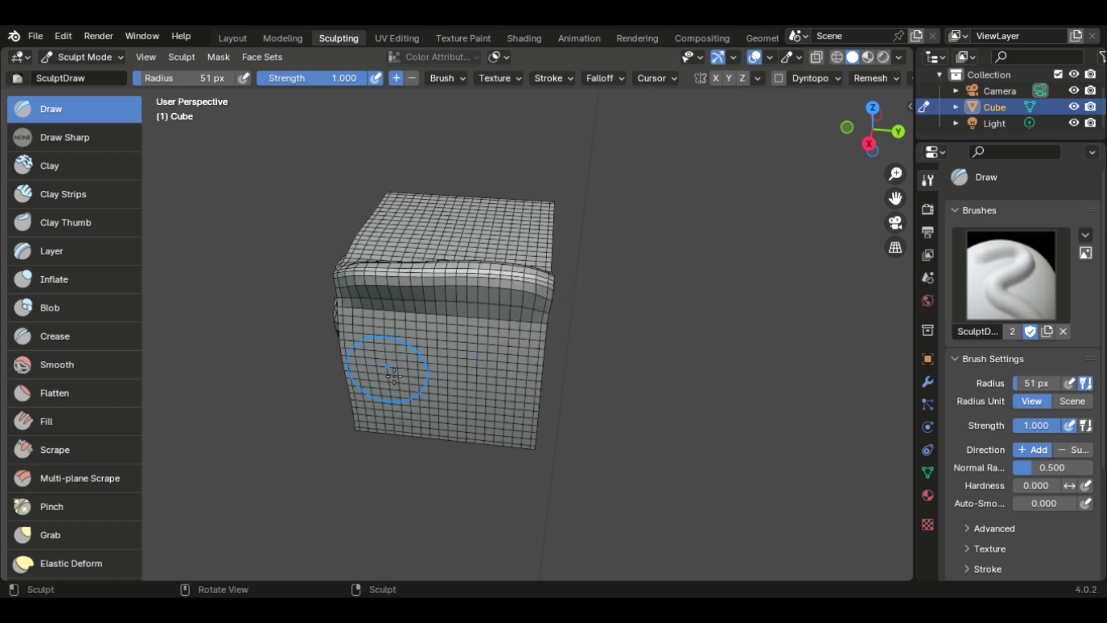
mouse_move(358, 363)
mouse_down()
mouse_move(637, 394)
mouse_move(625, 382)
mouse_up()
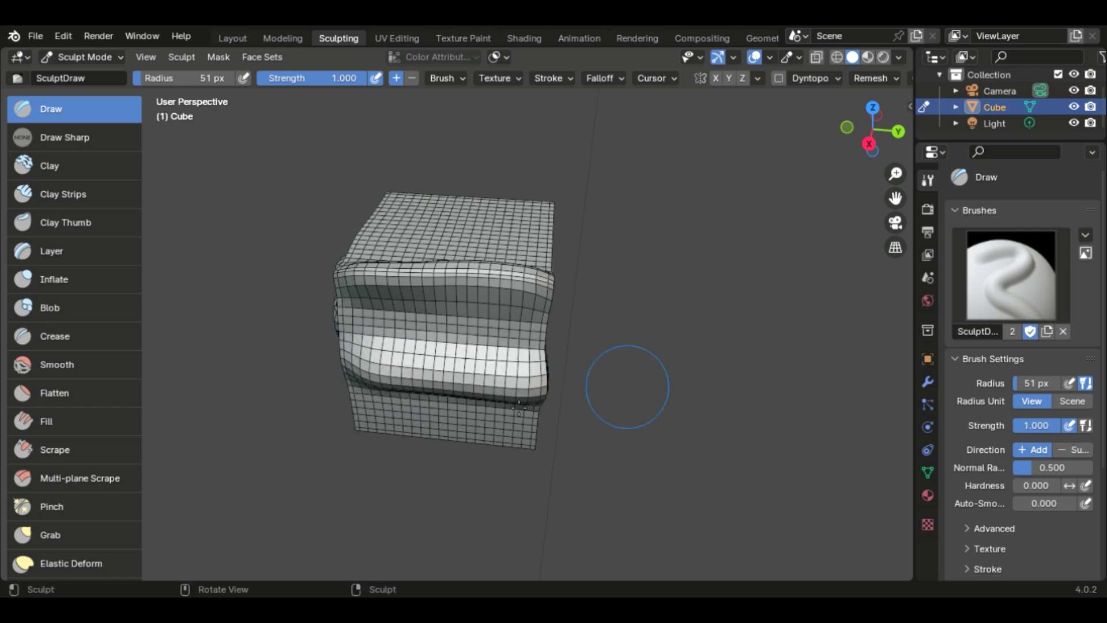
Turn off Stabilize Stroke and sculpt a wavy bulge along the cube's lower edge.
click(550, 80)
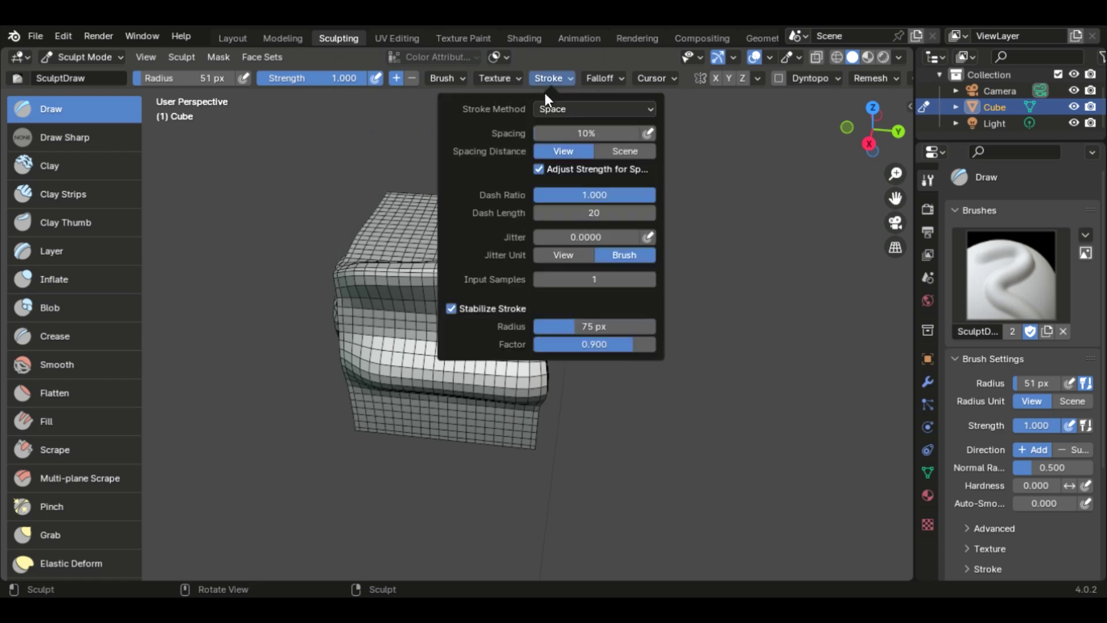
click(452, 309)
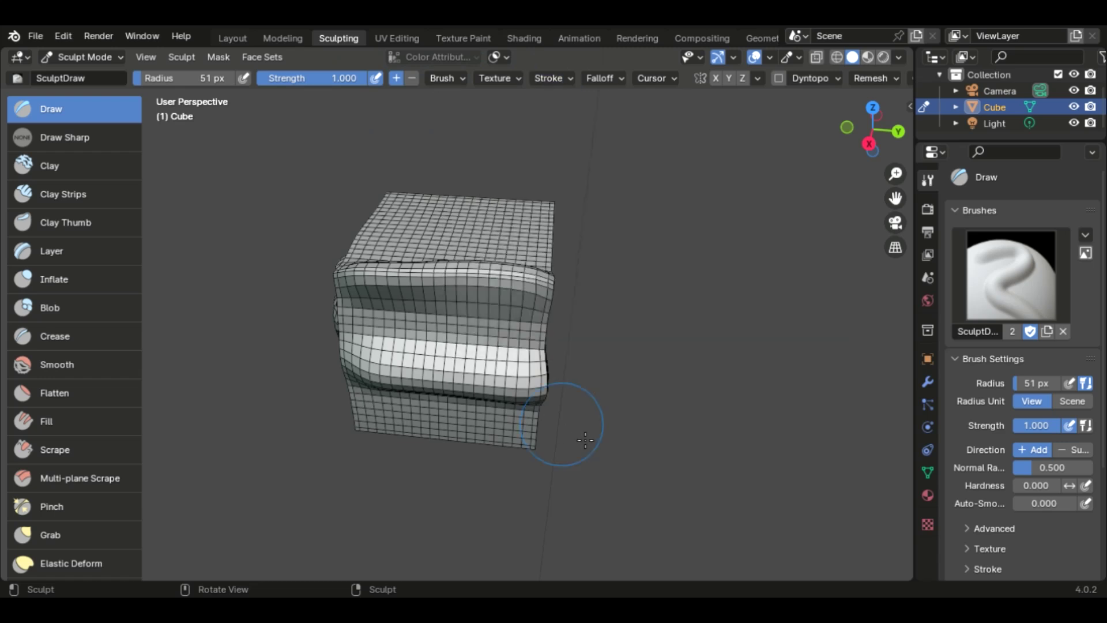
mouse_move(571, 427)
middle_down()
mouse_move(631, 373)
mouse_move(428, 433)
middle_up()
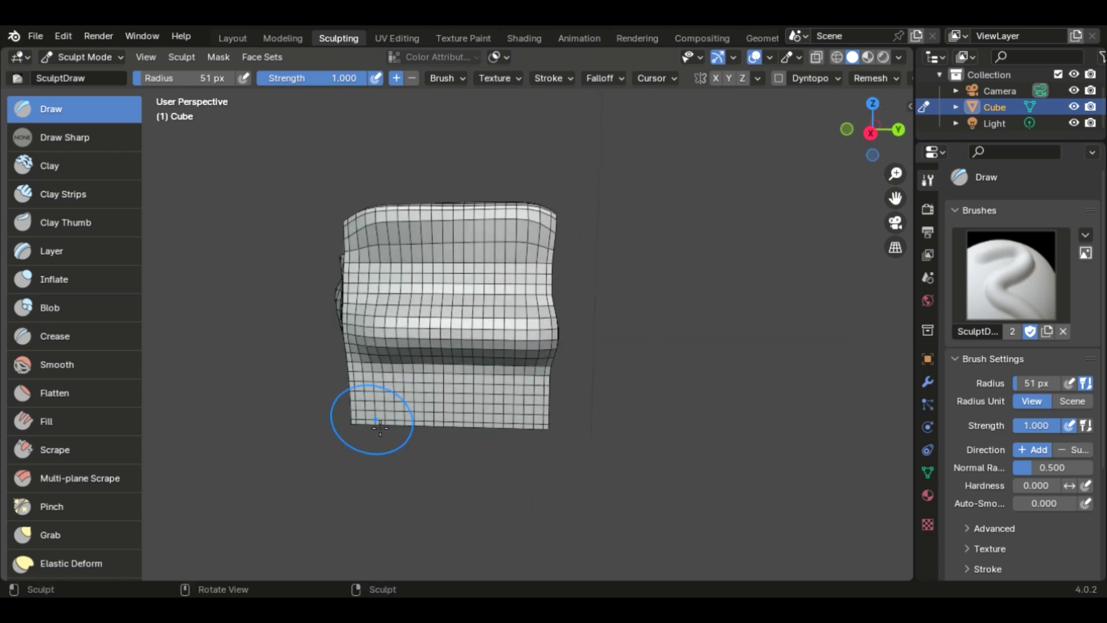
mouse_move(360, 415)
mouse_down()
mouse_move(531, 439)
mouse_move(473, 438)
mouse_up()
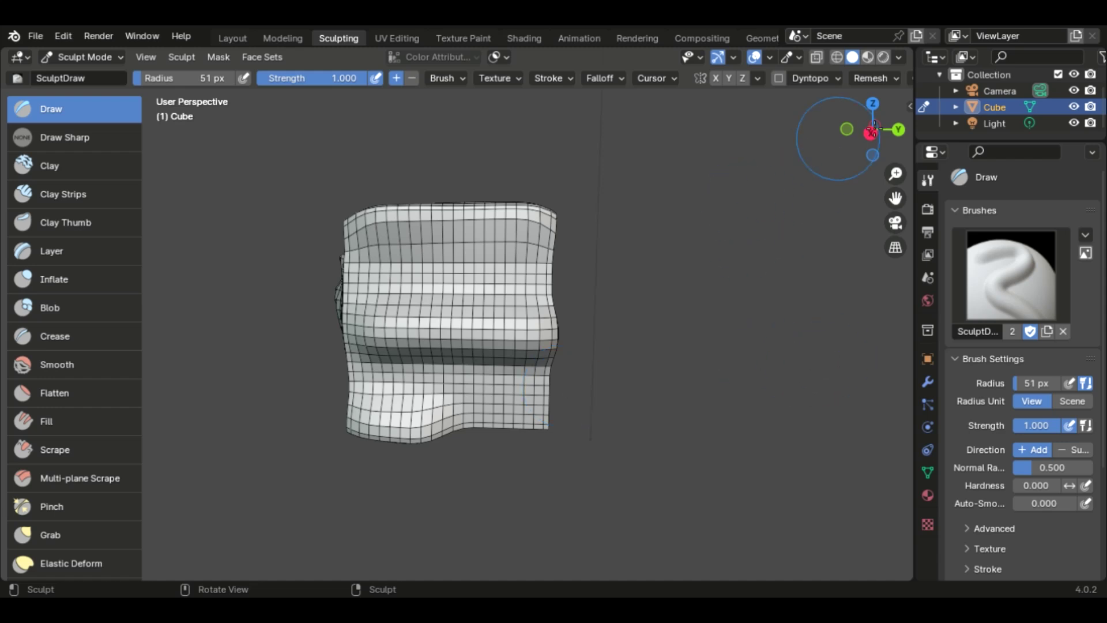
Set the Remesh voxel size to 0.01 m and remesh the sculpted cube.
click(880, 79)
click(888, 74)
click(887, 81)
click(870, 81)
double_click(900, 109)
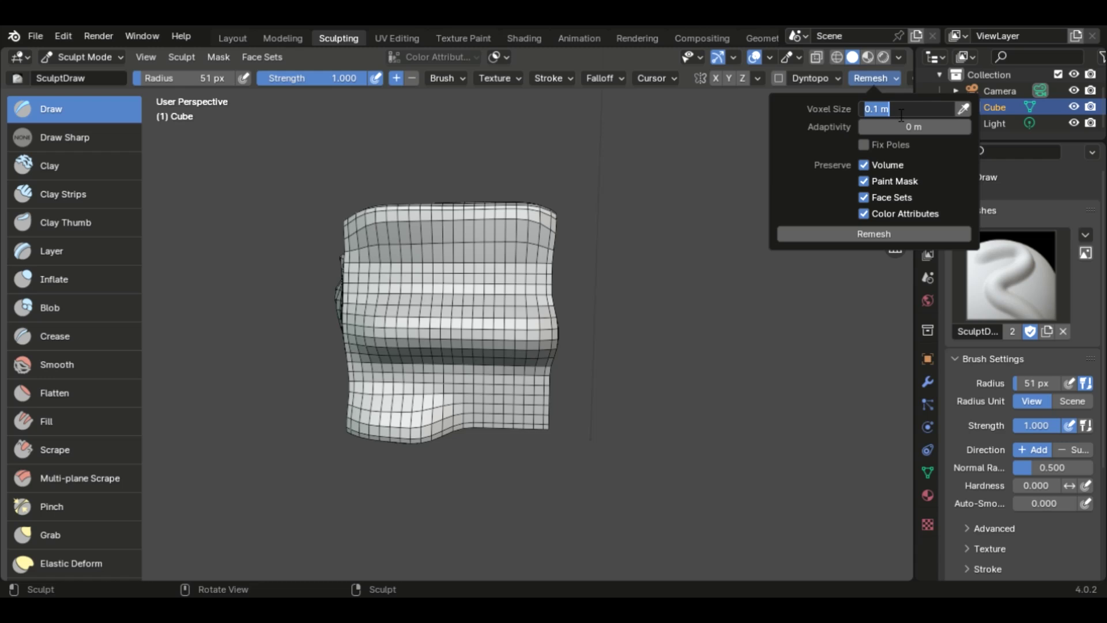
text(0.01)
key(Return)
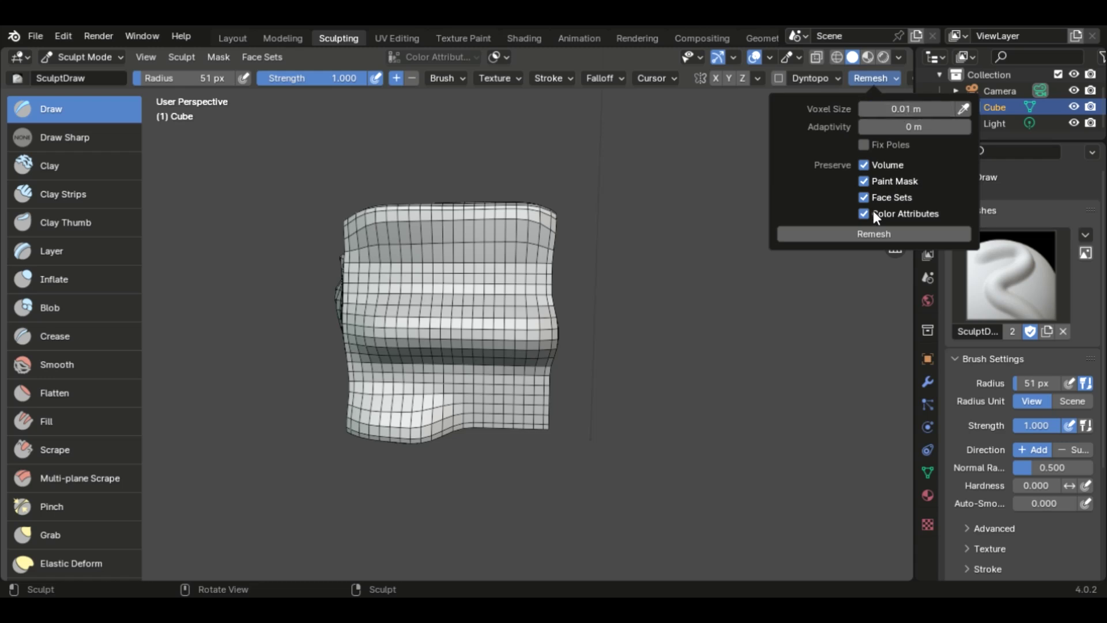
click(871, 233)
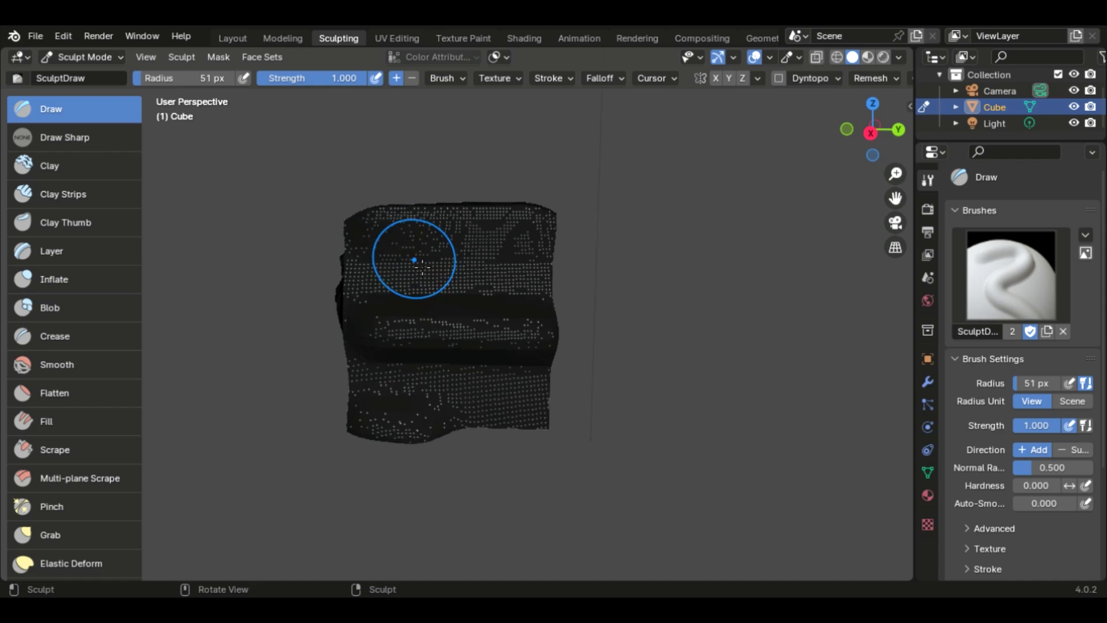
mouse_move(421, 265)
middle_down()
mouse_move(524, 313)
mouse_move(573, 311)
mouse_move(467, 214)
mouse_move(448, 277)
mouse_move(469, 265)
middle_up()
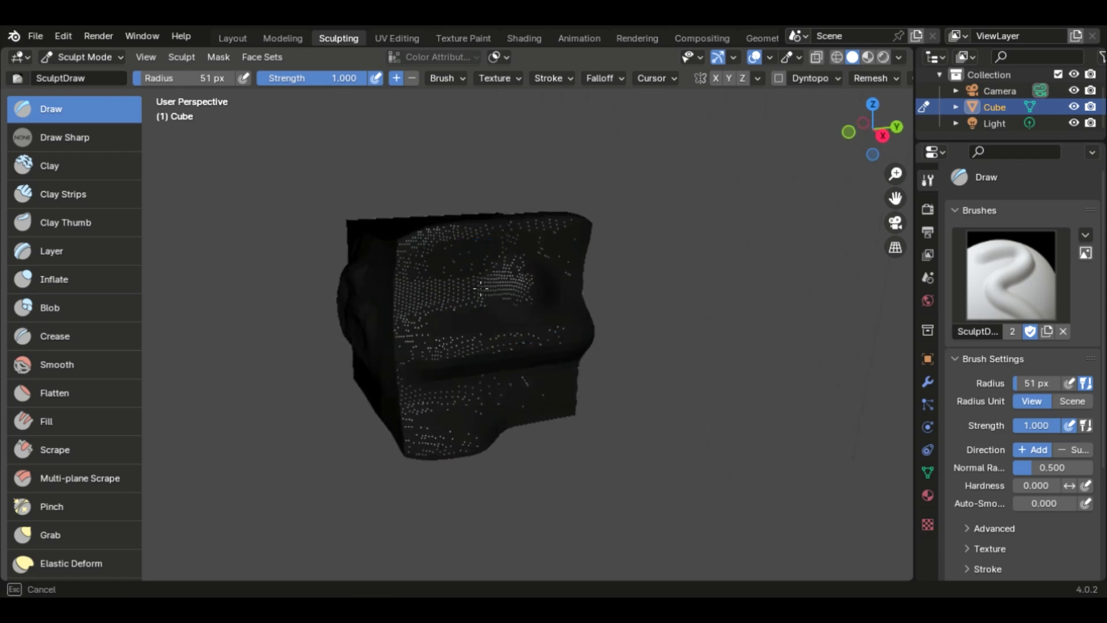
Draw ridges and dents, a small bulge, and a rounded ridge onto the dense front surface.
mouse_move(480, 287)
mouse_down()
mouse_move(457, 314)
mouse_move(473, 330)
mouse_move(527, 331)
mouse_move(555, 348)
mouse_move(534, 380)
mouse_move(473, 399)
mouse_move(457, 377)
mouse_move(465, 354)
mouse_up()
scroll(465, 354, up, 5)
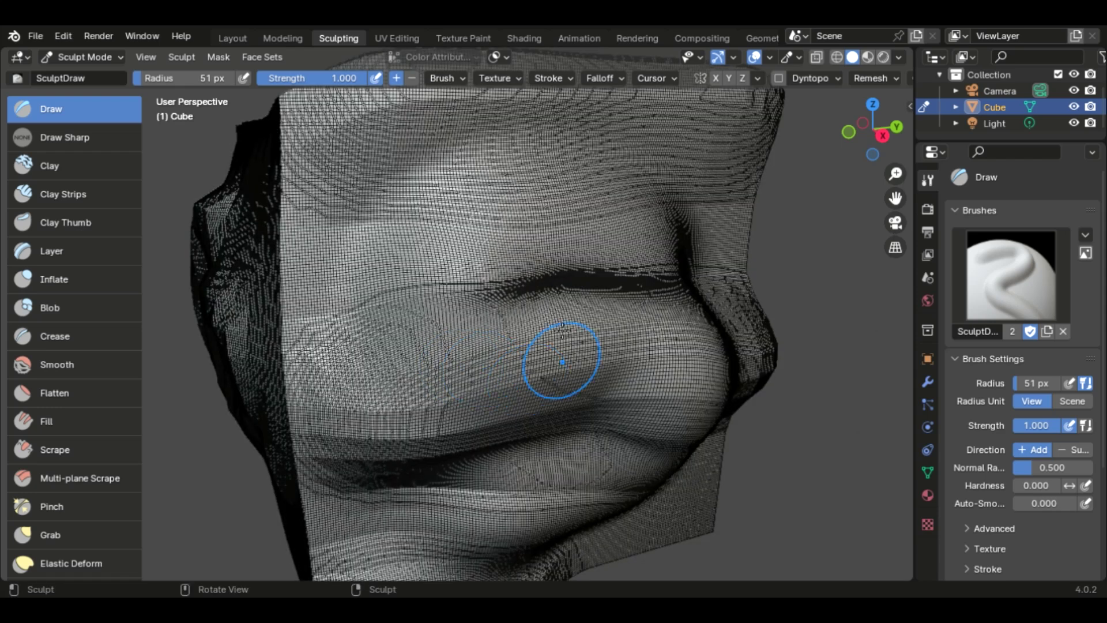
mouse_move(415, 254)
mouse_down()
mouse_move(463, 271)
mouse_move(582, 249)
mouse_up()
scroll(530, 265, up, 4)
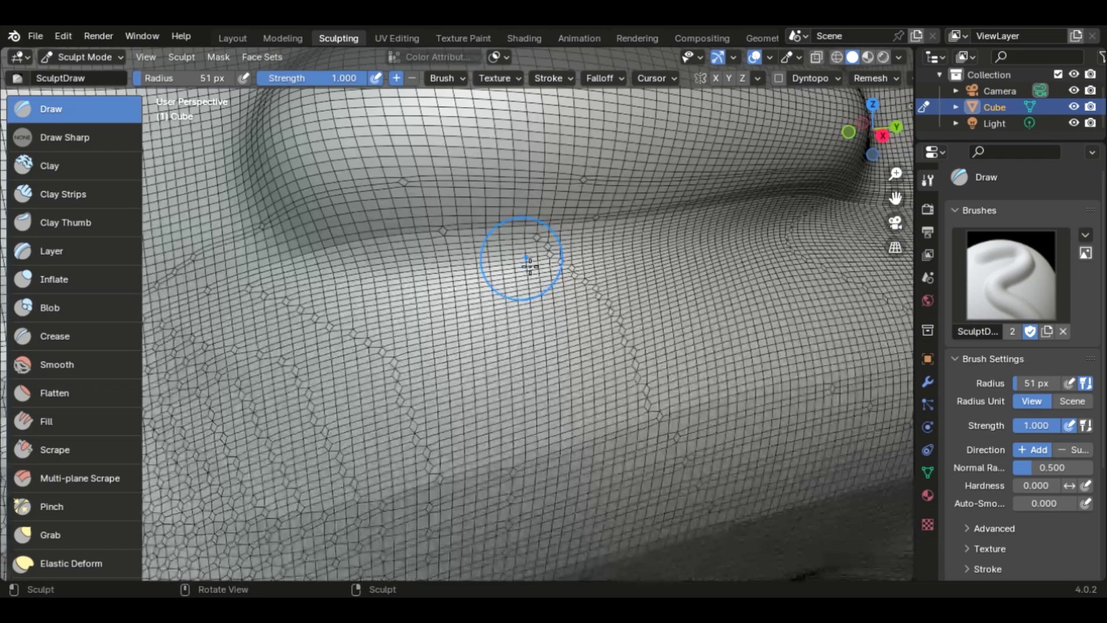
scroll(519, 261, down, 5)
scroll(481, 267, up, 5)
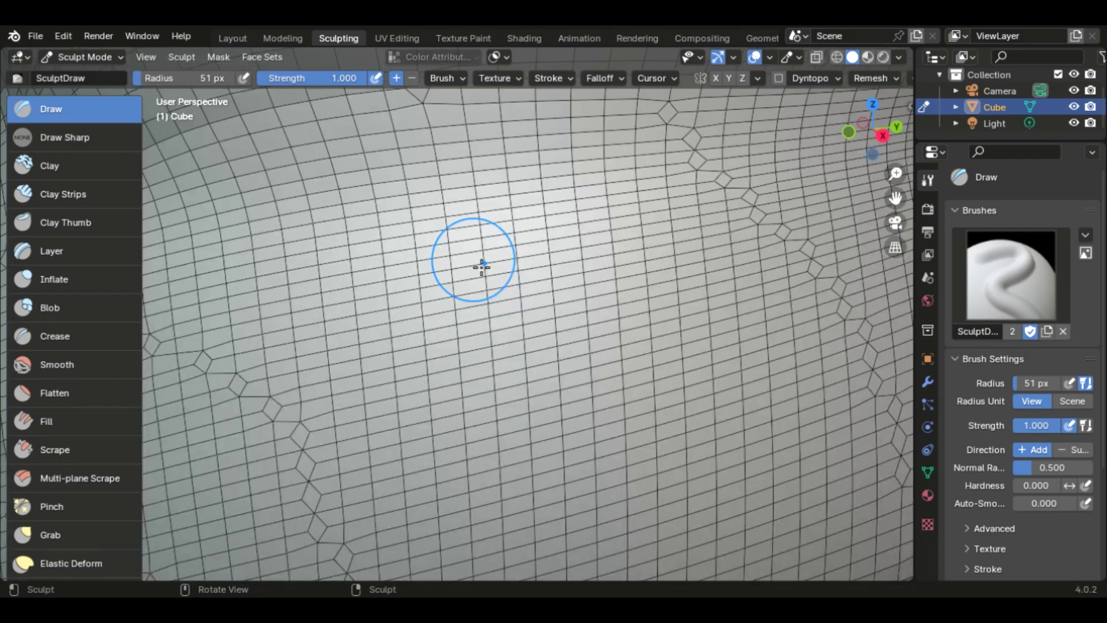
scroll(482, 267, down, 4)
mouse_move(338, 313)
mouse_down()
mouse_move(582, 282)
mouse_move(614, 236)
mouse_move(608, 199)
mouse_move(600, 277)
mouse_up()
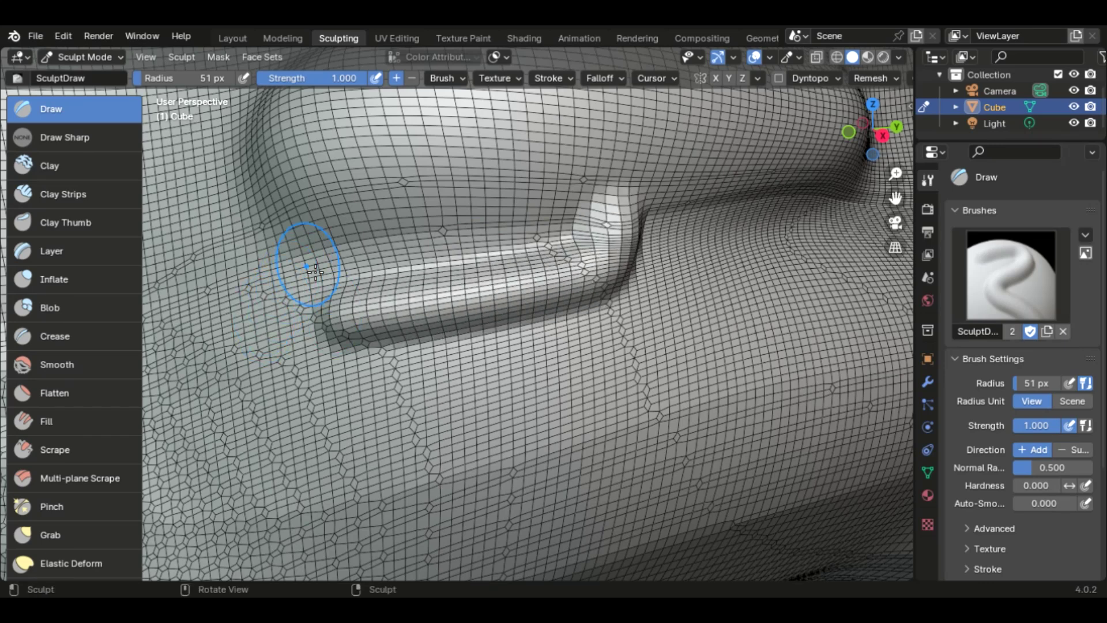